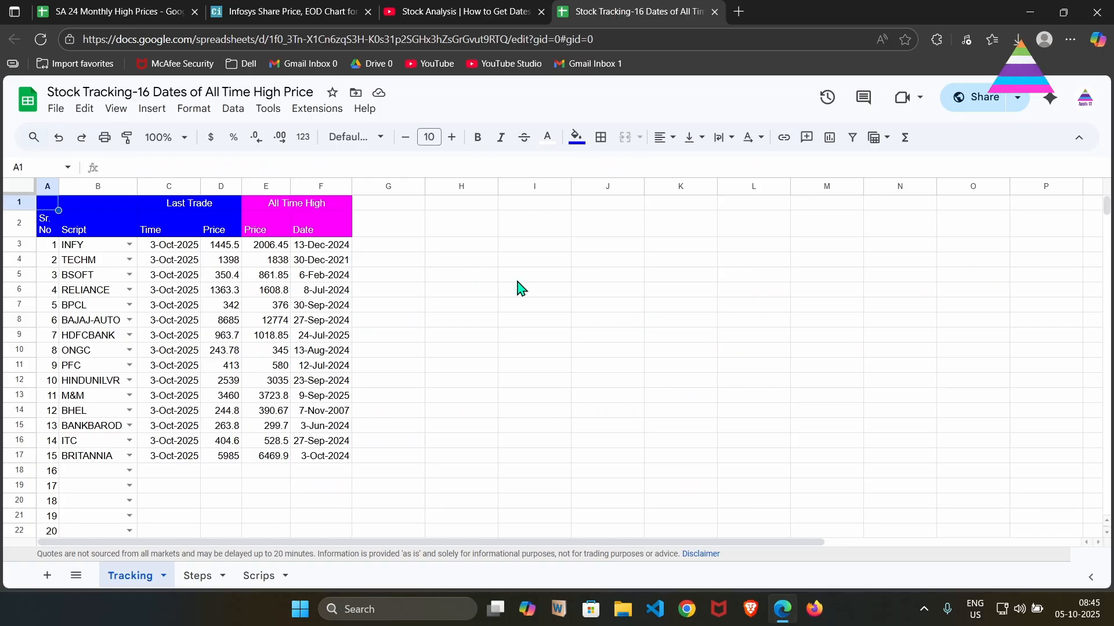
Switch to the SA 24 Monthly High Prices spreadsheet and set the year on the Tracking sheet to 2024
left_click(68, 13)
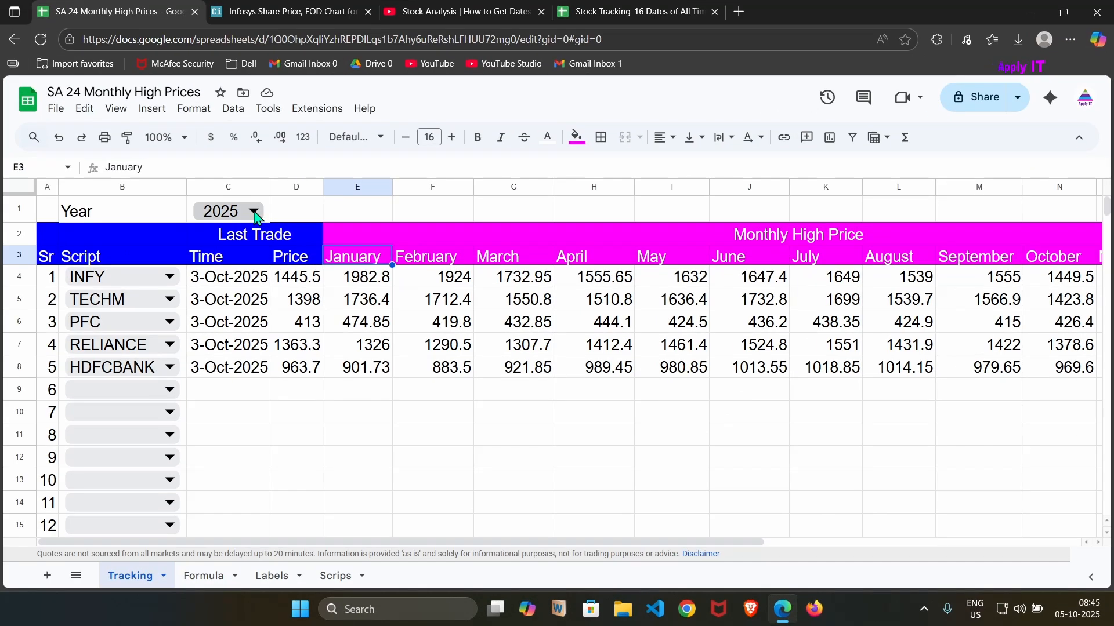
left_click(254, 214)
scroll(256, 363, "down", 8)
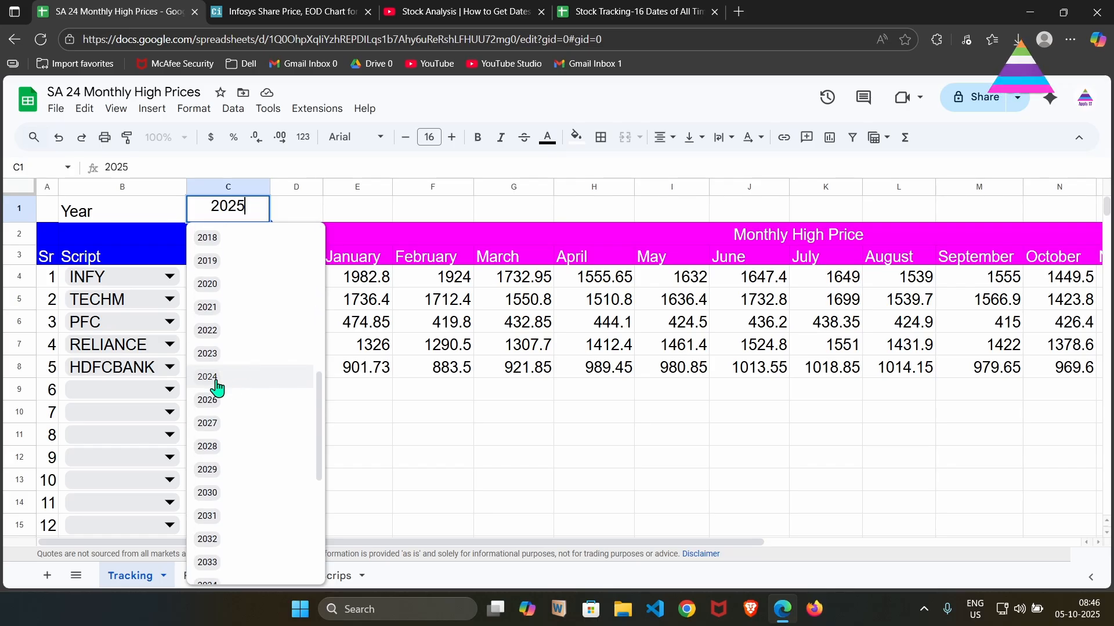
left_click(214, 378)
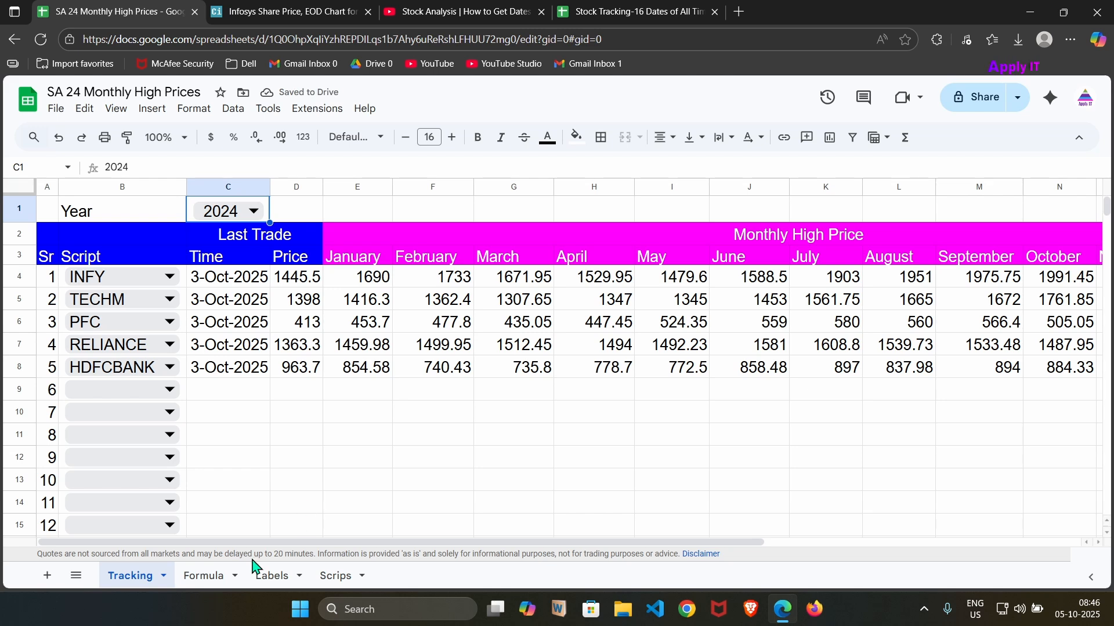
left_click_drag(247, 548, 246, 501)
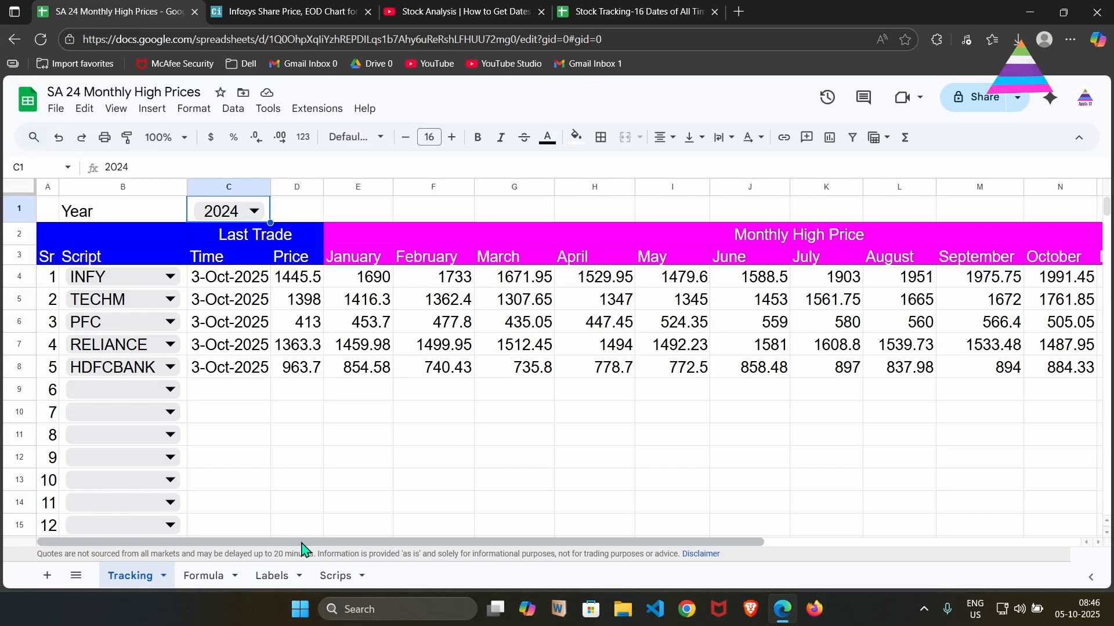
left_click_drag(306, 545, 256, 537)
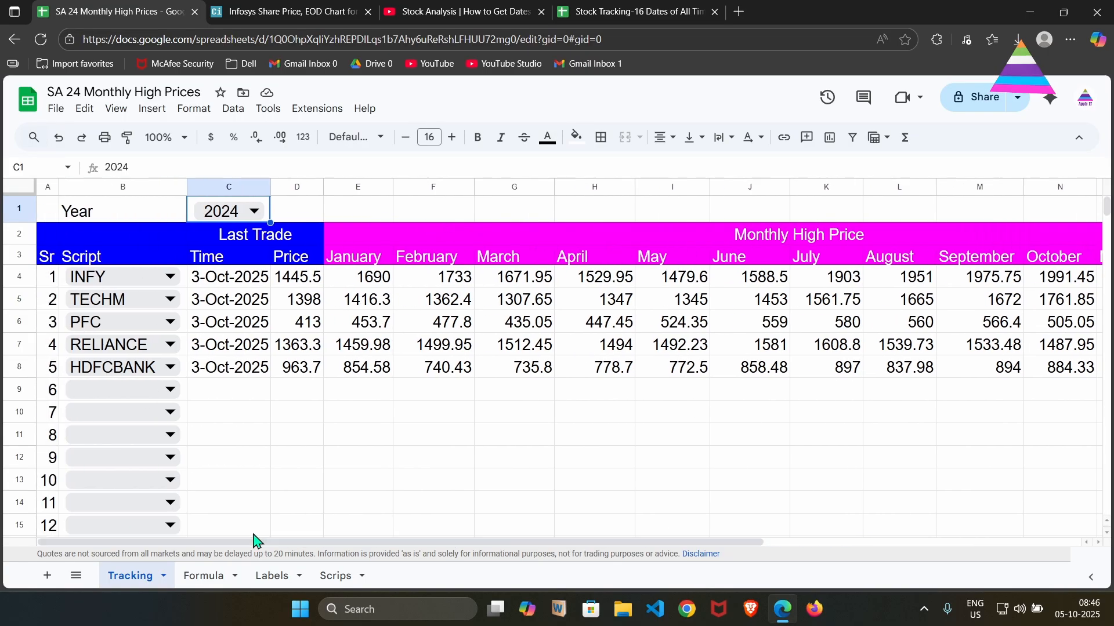
Set the year on the Tracking sheet to 2025 and look through the monthly high prices up to December
left_click(254, 211)
scroll(248, 313, "down", 5)
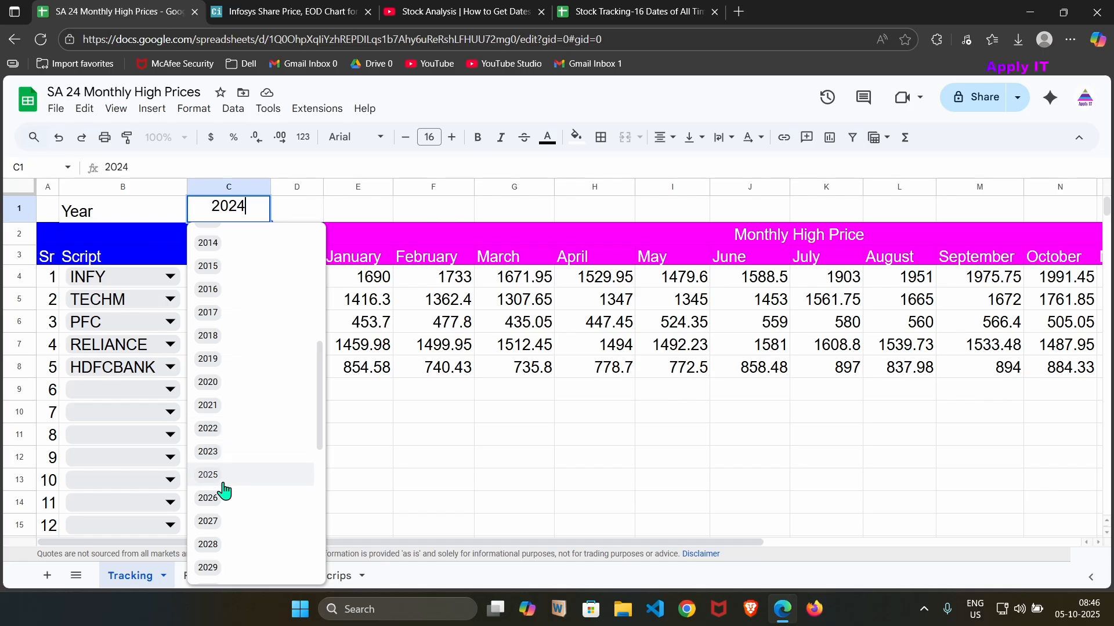
left_click(208, 475)
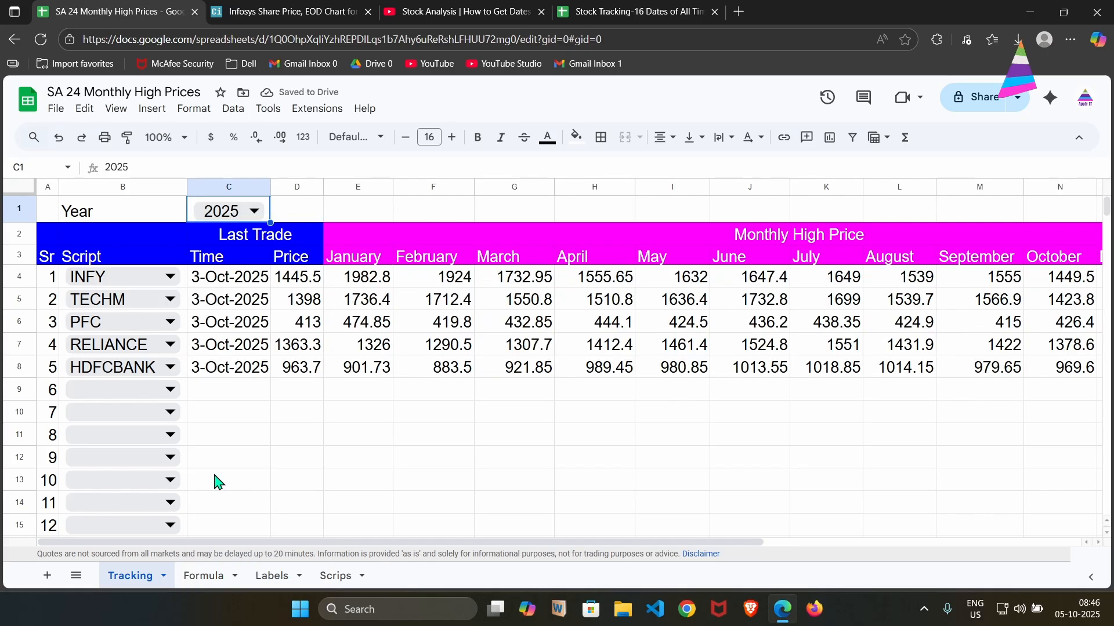
left_click_drag(284, 546, 455, 549)
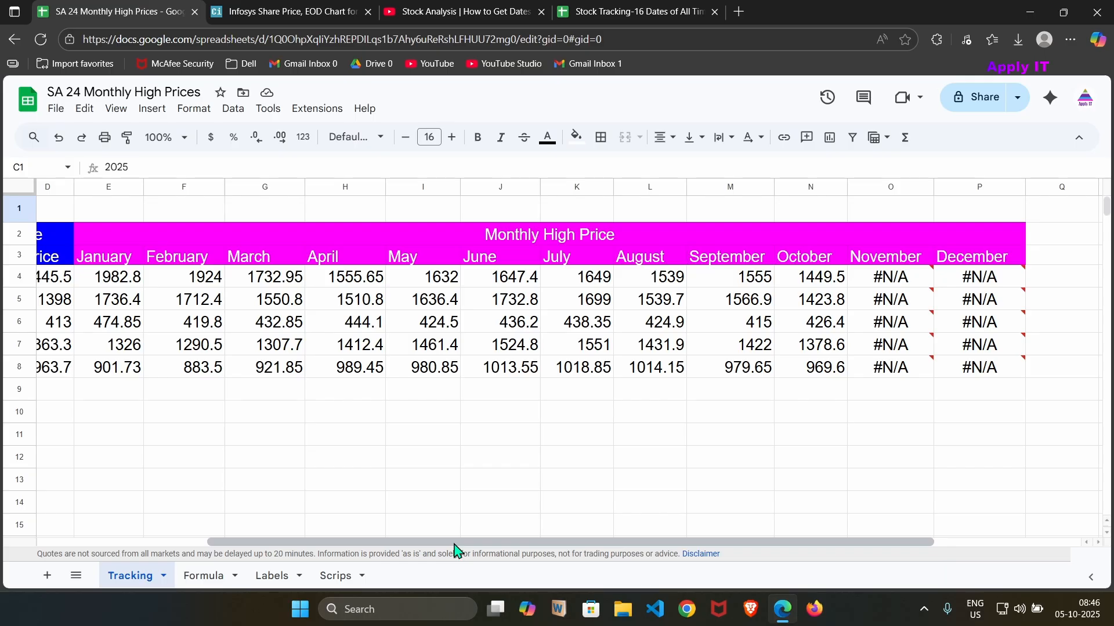
left_click_drag(455, 546, 277, 542)
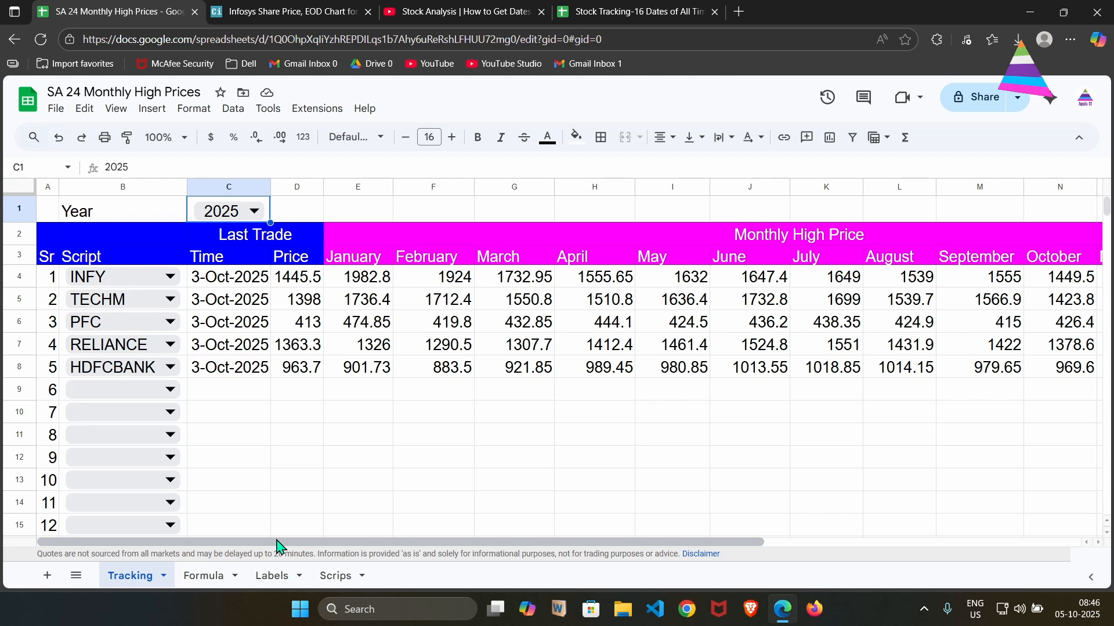
Review the date arguments of the All Time High formula on the Formula sheet and return to the Tracking sheet
left_click(205, 582)
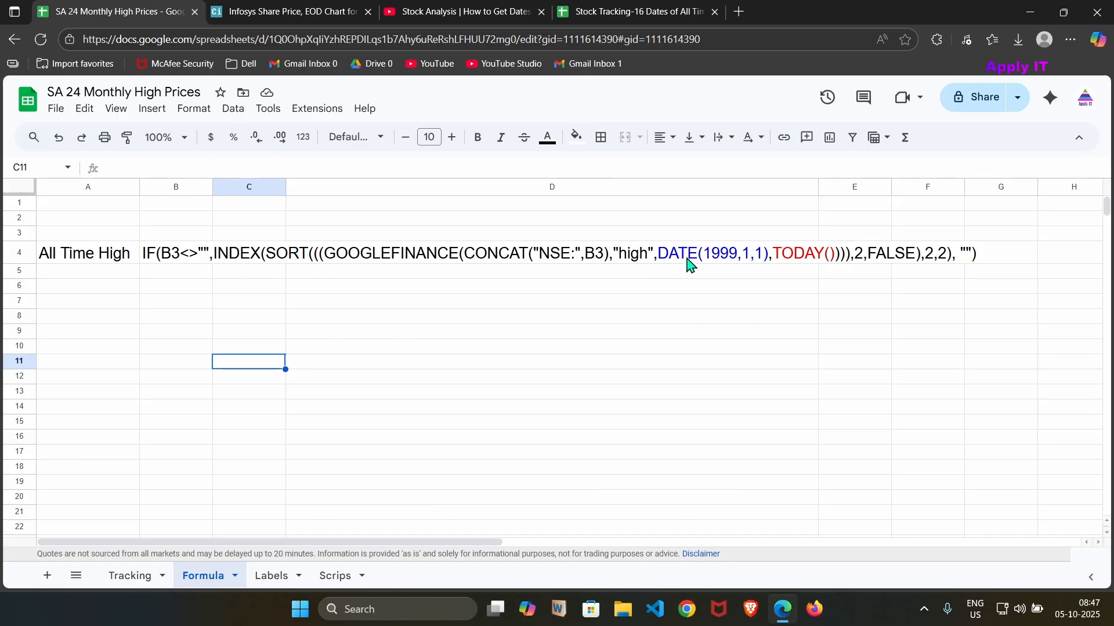
left_click(688, 260)
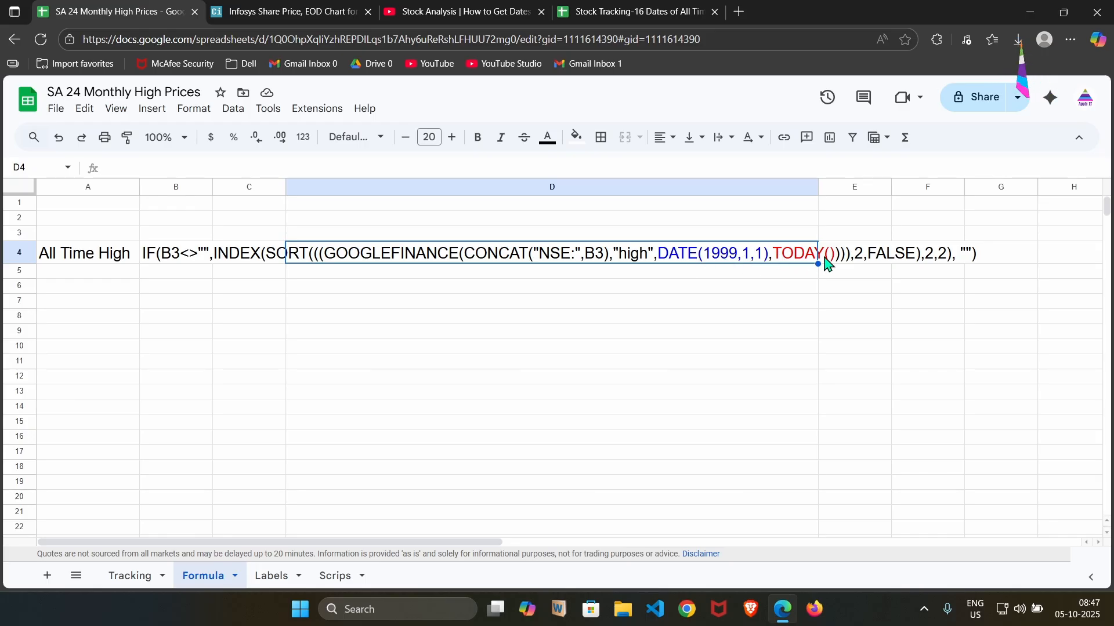
left_click(138, 579)
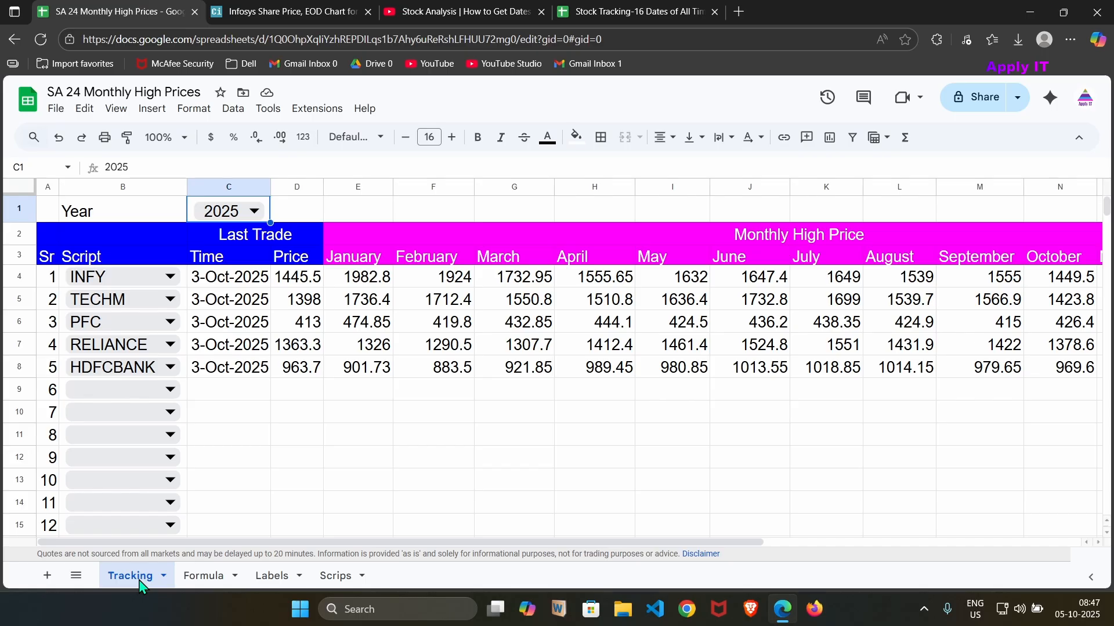
Examine the year, month and day of the start date in INFY's January high-price formula without changing it
left_click(352, 286)
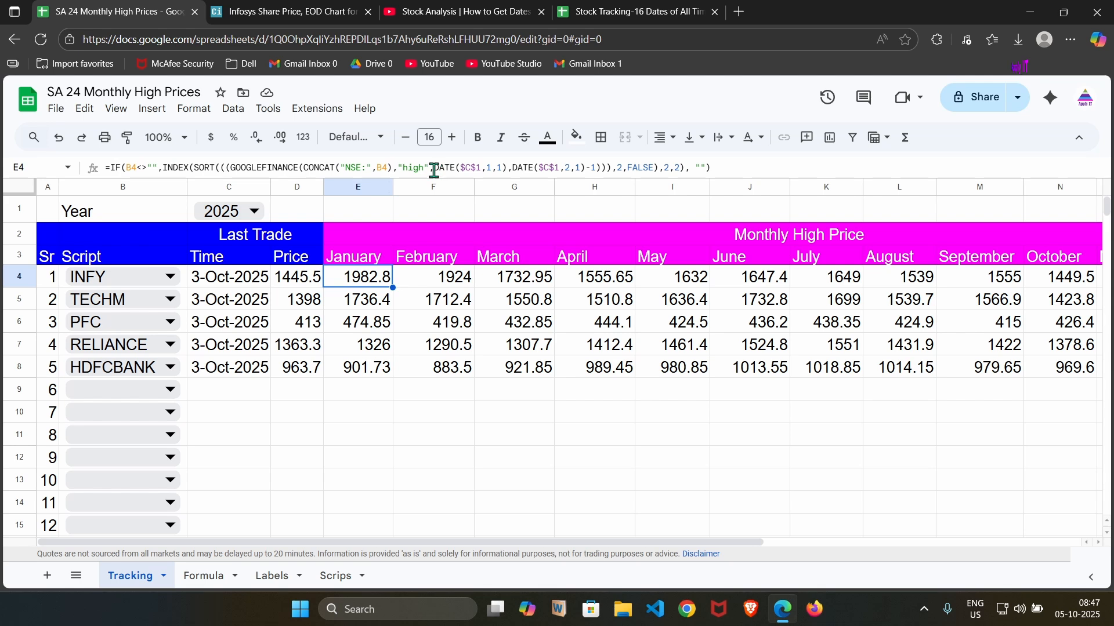
left_click_drag(433, 170, 507, 169)
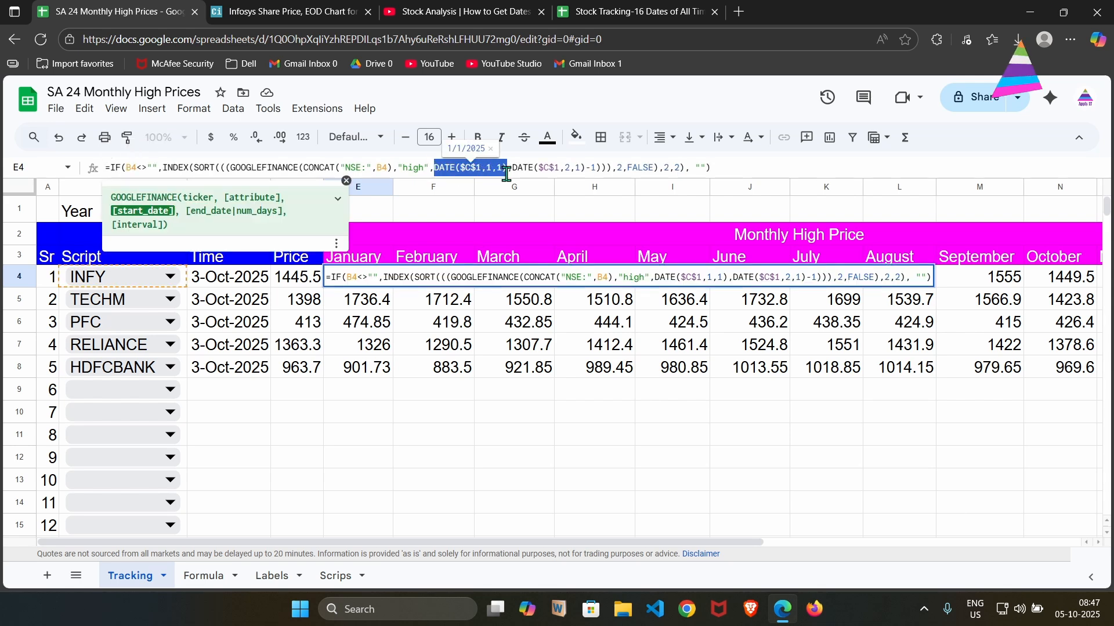
left_click(445, 168)
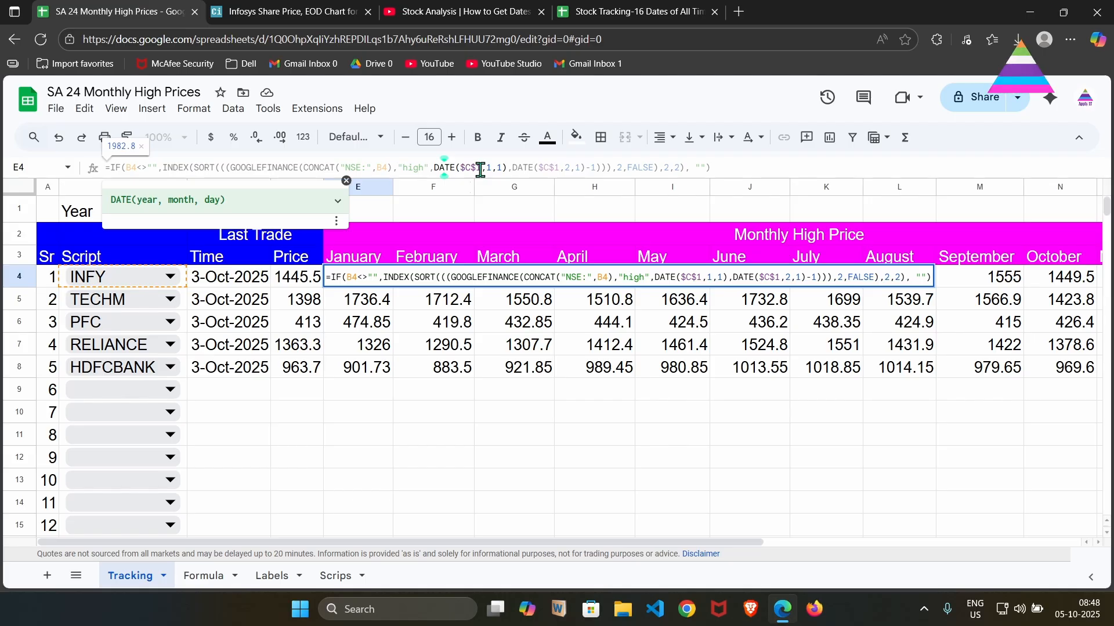
left_click(498, 168)
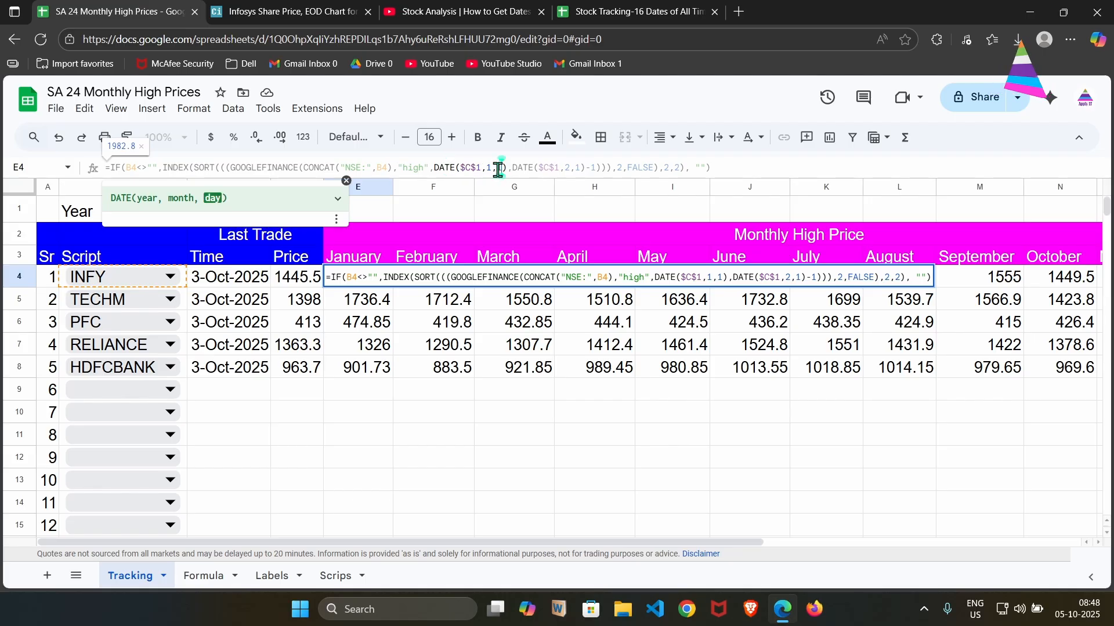
left_click(490, 169)
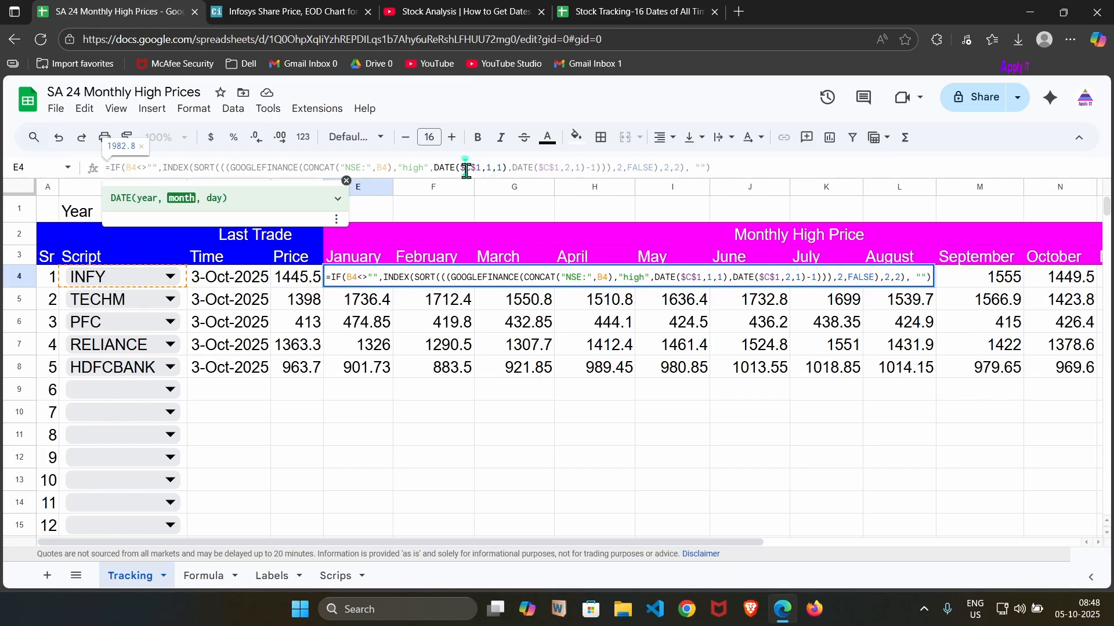
left_click(467, 169)
key("Escape")
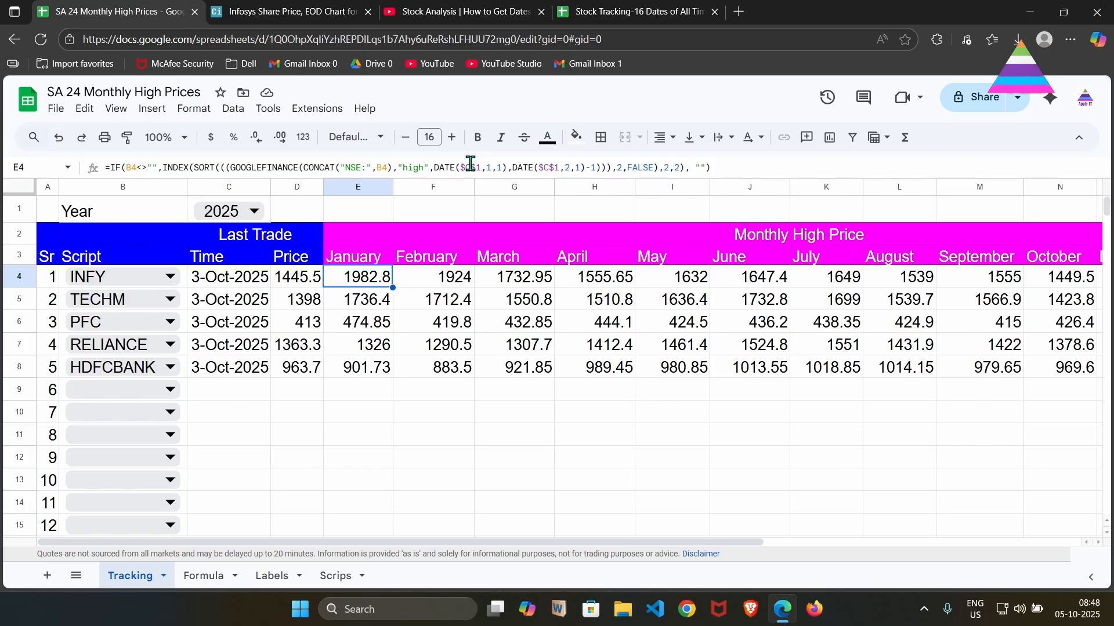
Examine the end-date argument in INFY's January formula, including its month, day and the one-day subtraction, leaving the formula as is
left_click(519, 167)
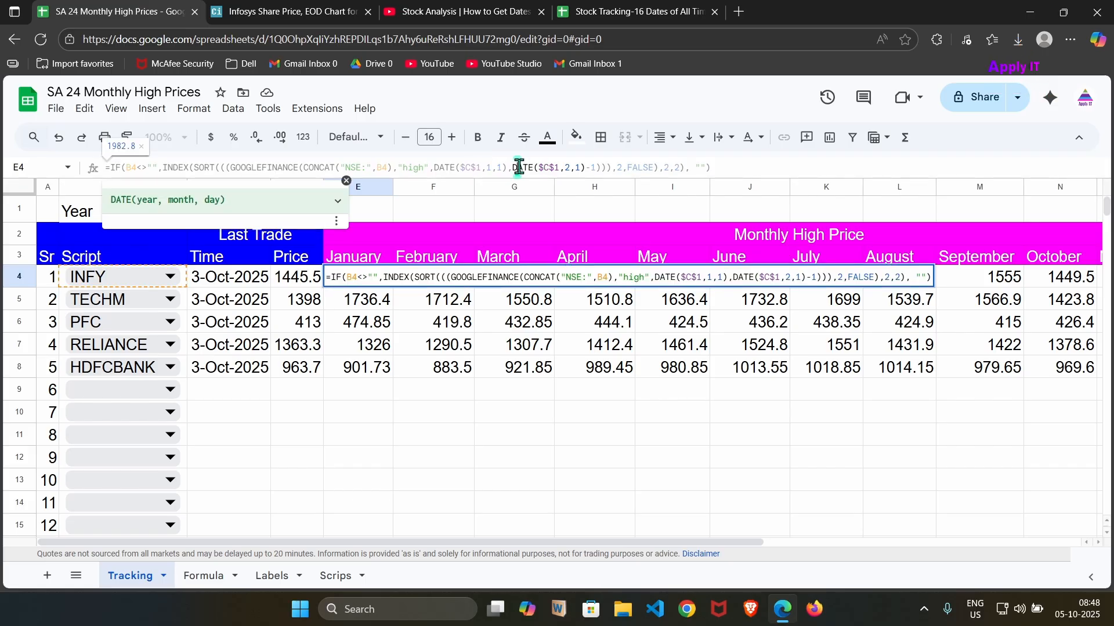
left_click(577, 168)
left_click(570, 168)
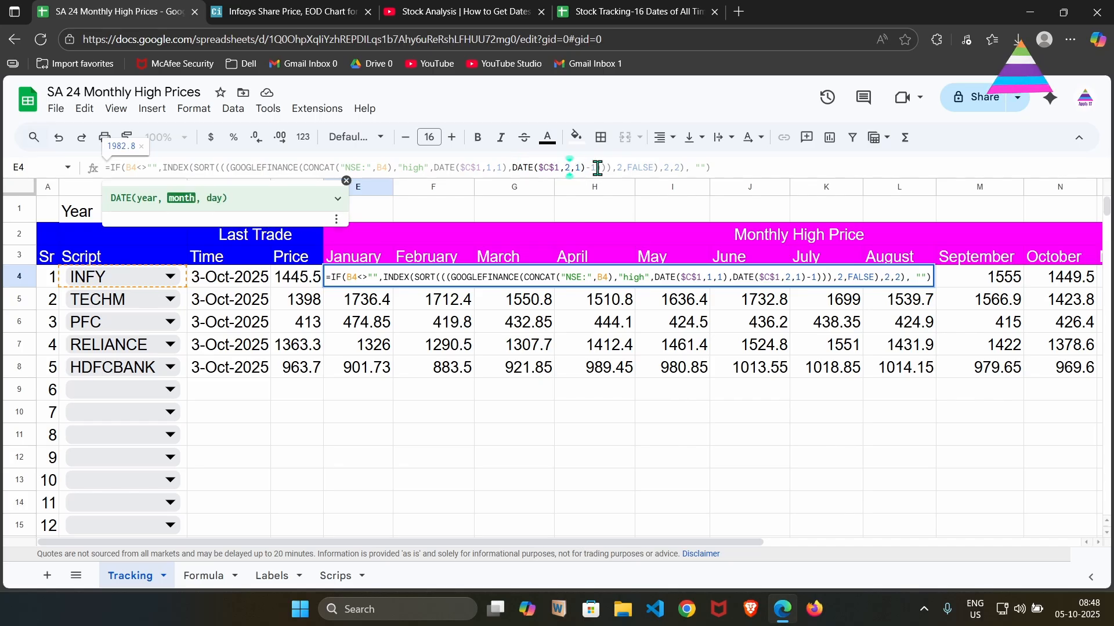
left_click(597, 168)
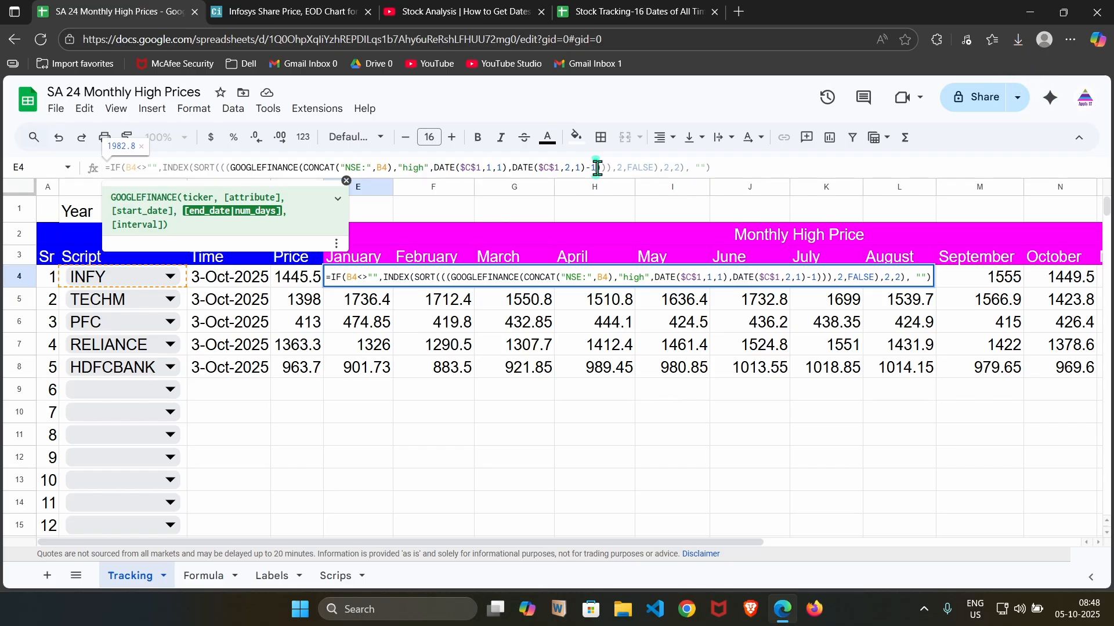
key("Escape")
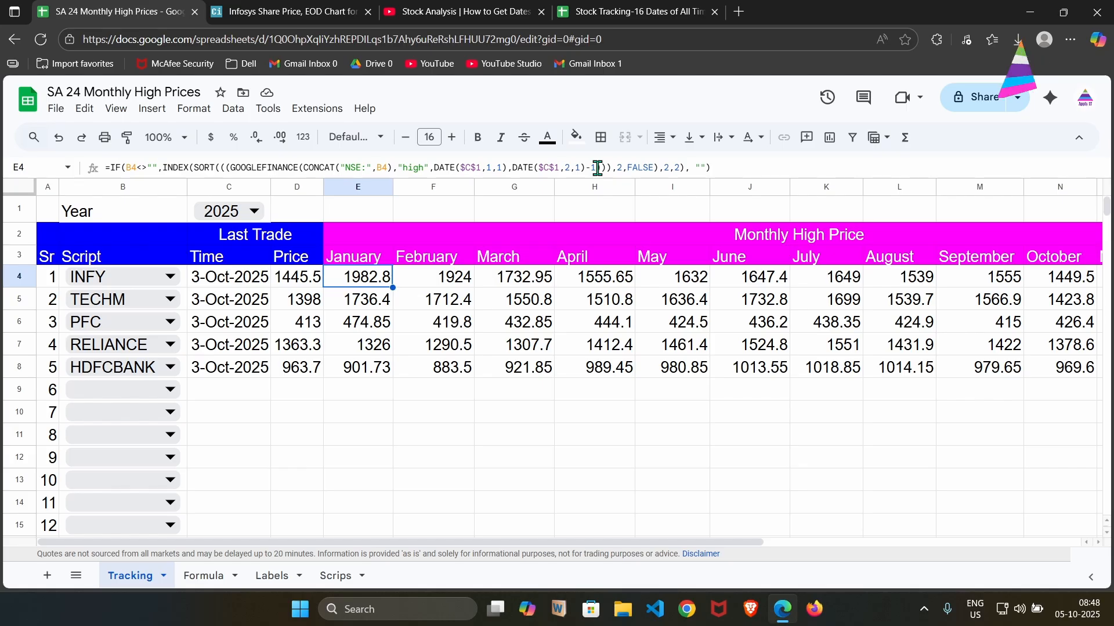
left_click(727, 166)
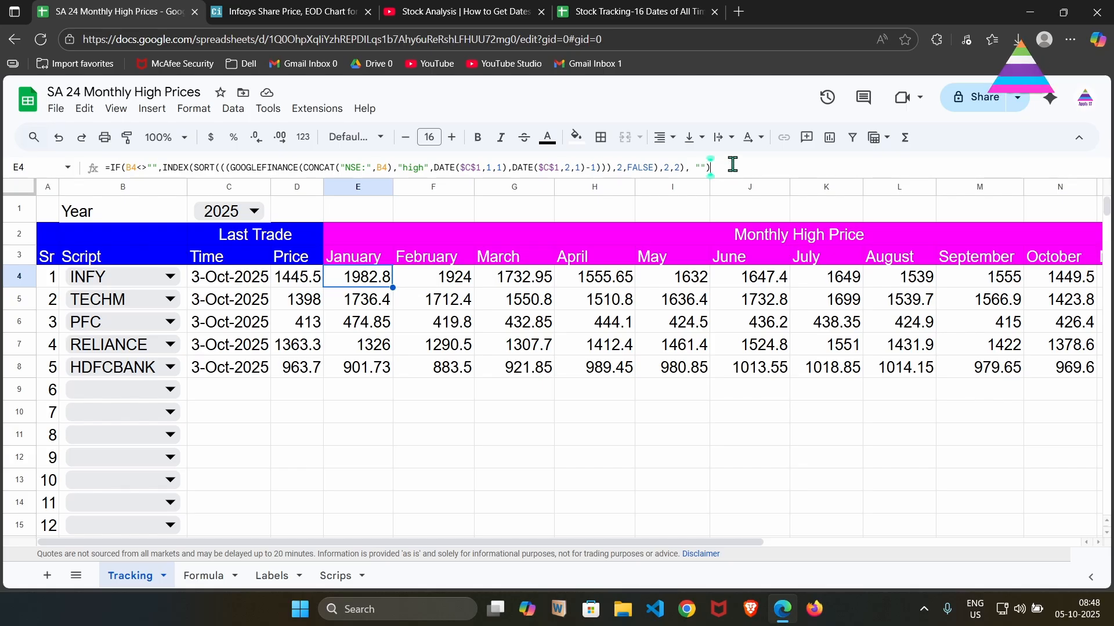
key("Escape")
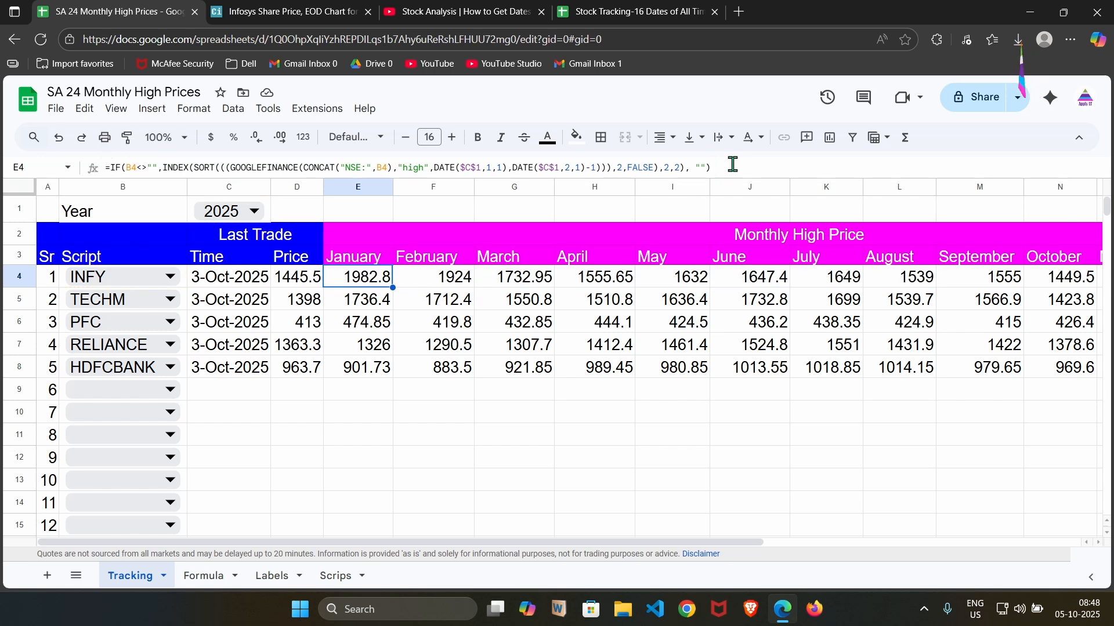
Compare the start and end month arguments in INFY's January and February formulas without editing either one
left_click(461, 280)
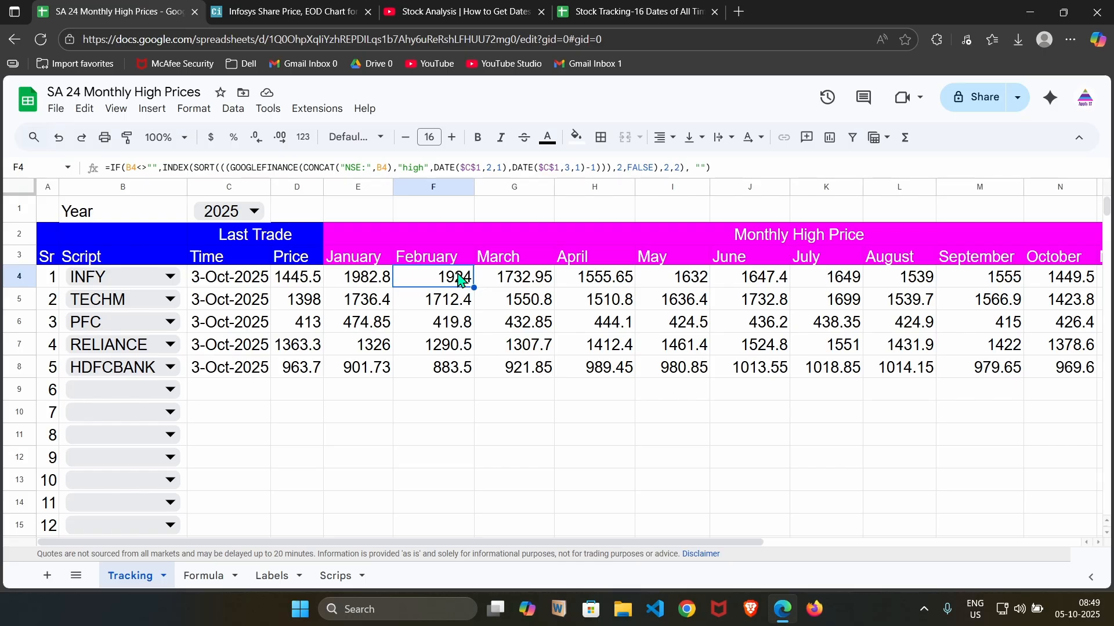
left_click(377, 283)
left_click(489, 168)
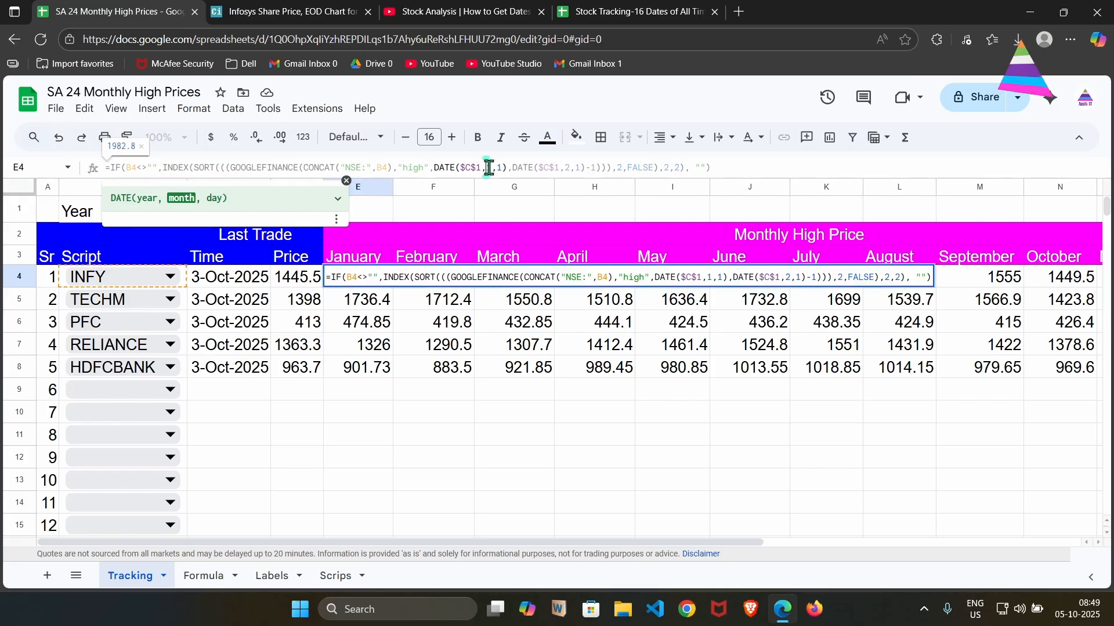
left_click(563, 168)
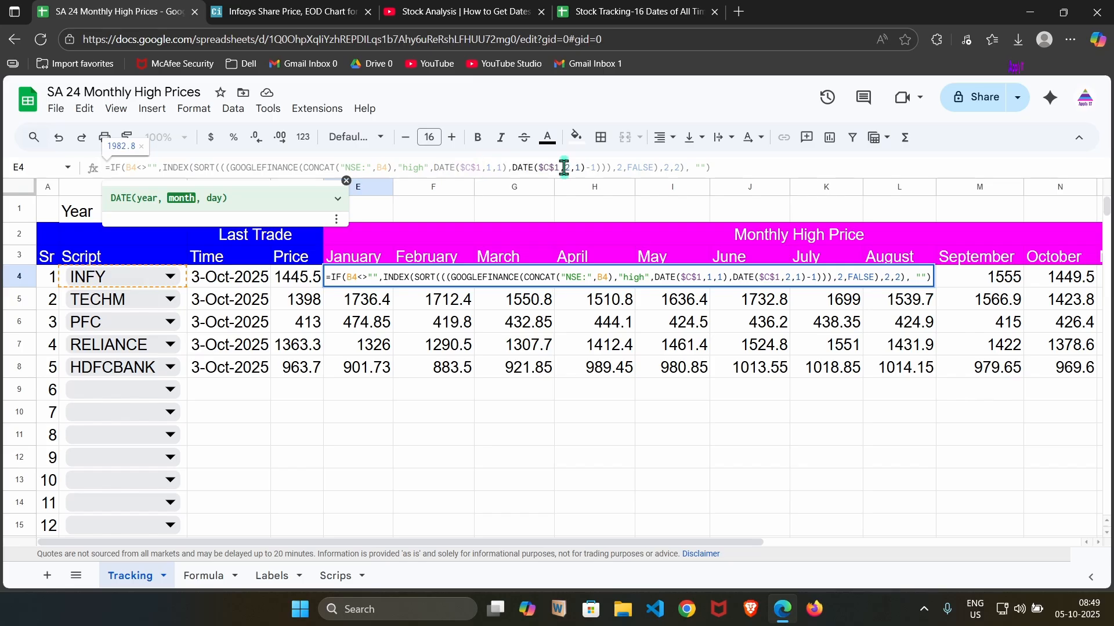
key("Escape")
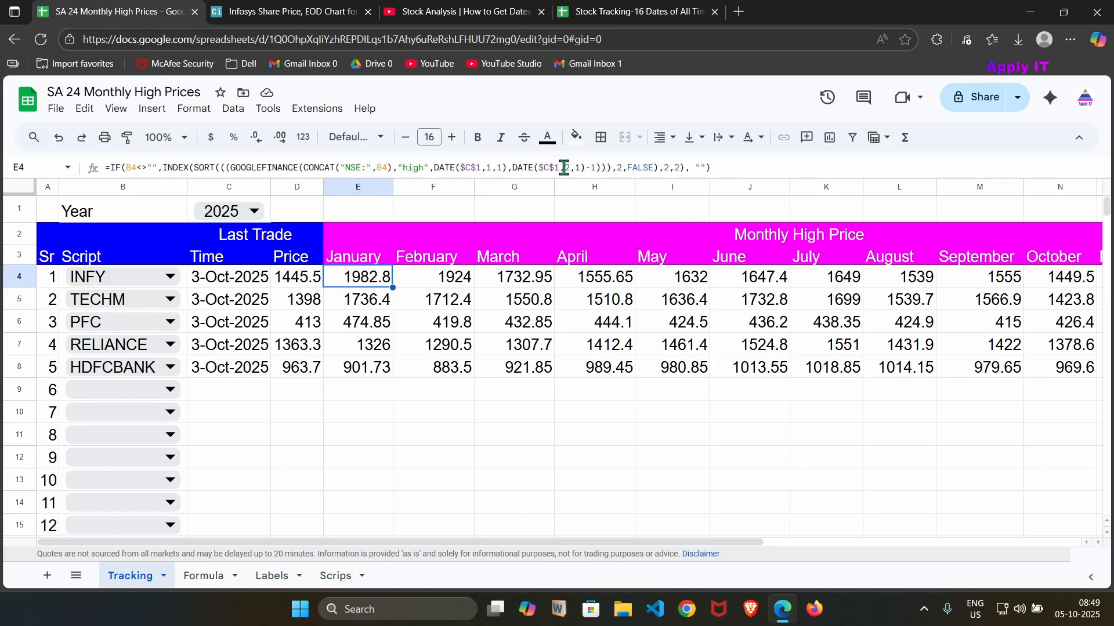
left_click(459, 276)
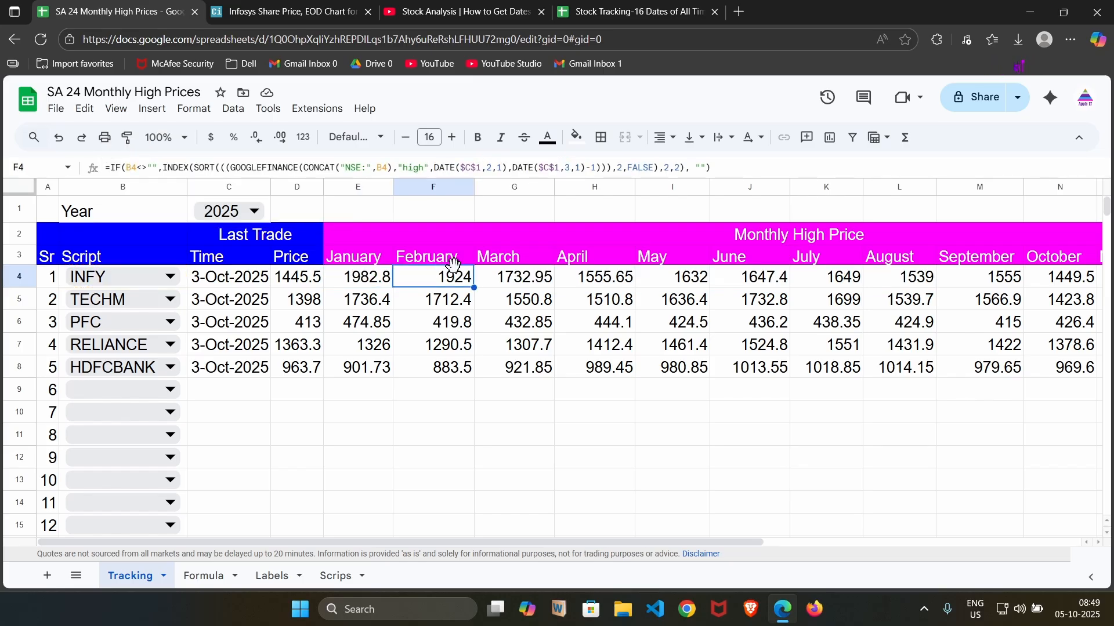
left_click(493, 167)
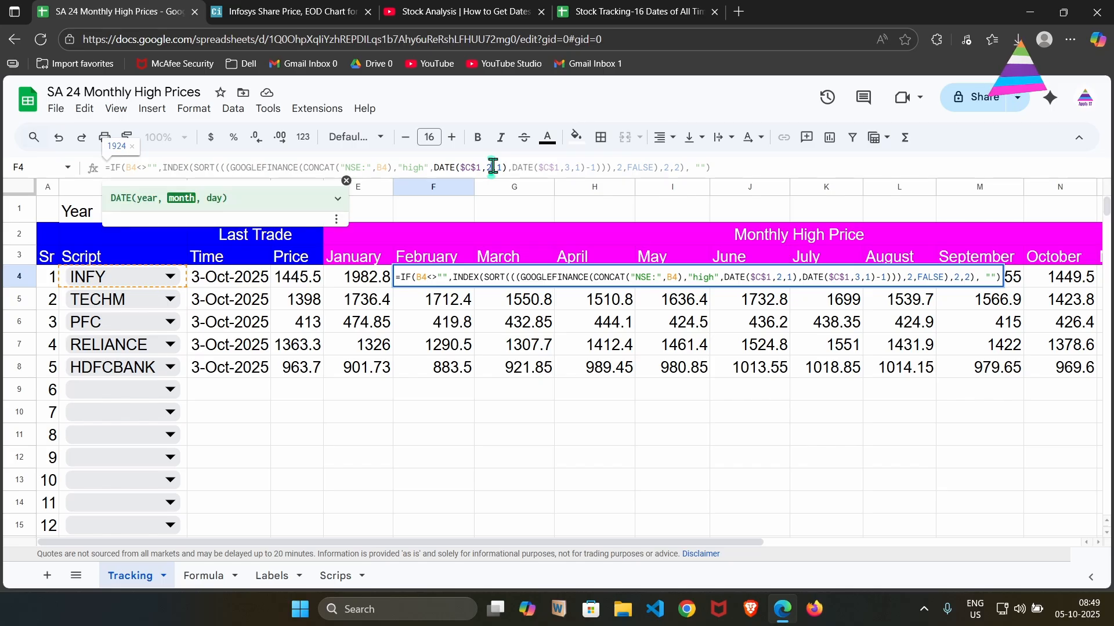
left_click(570, 169)
key("Escape")
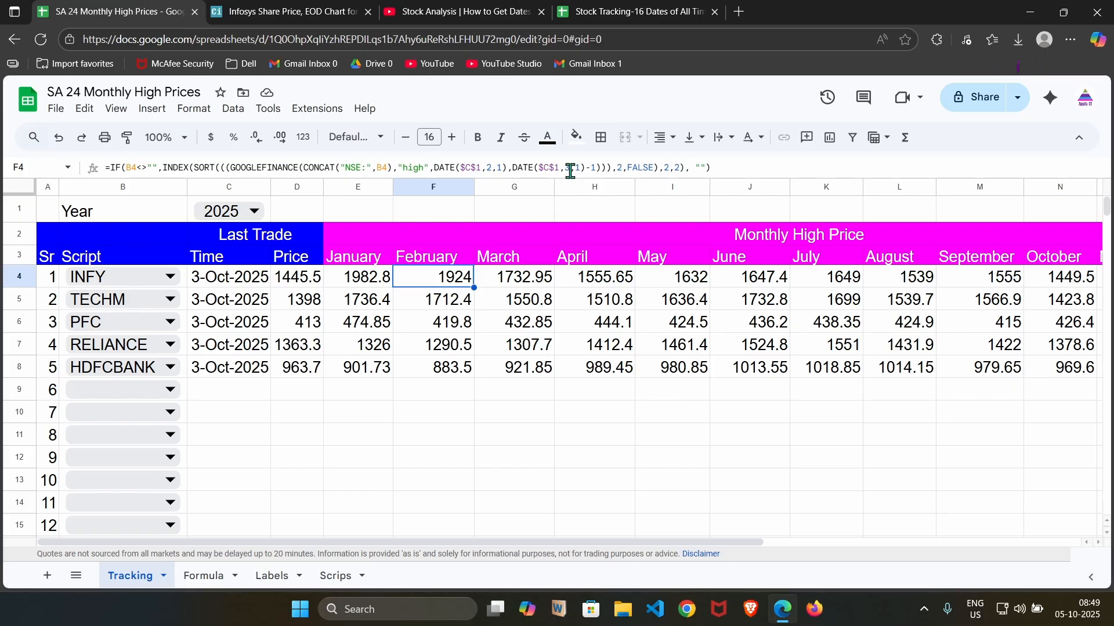
Inspect INFY's November and December high-price formulas and the error notes on the November cells
left_click_drag(621, 543, 793, 368)
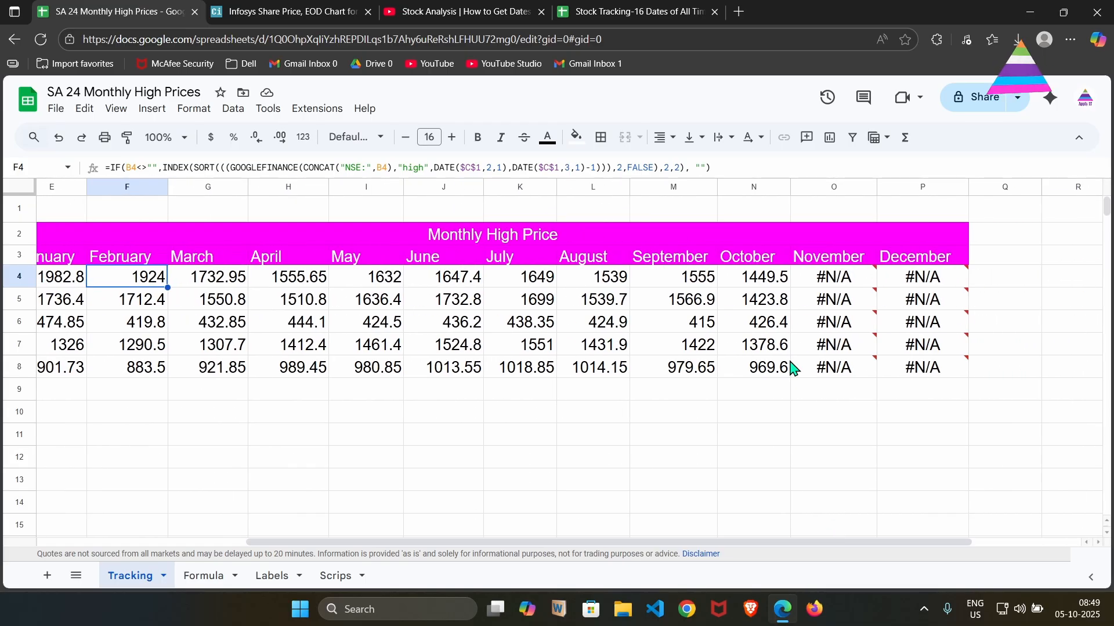
left_click(821, 278)
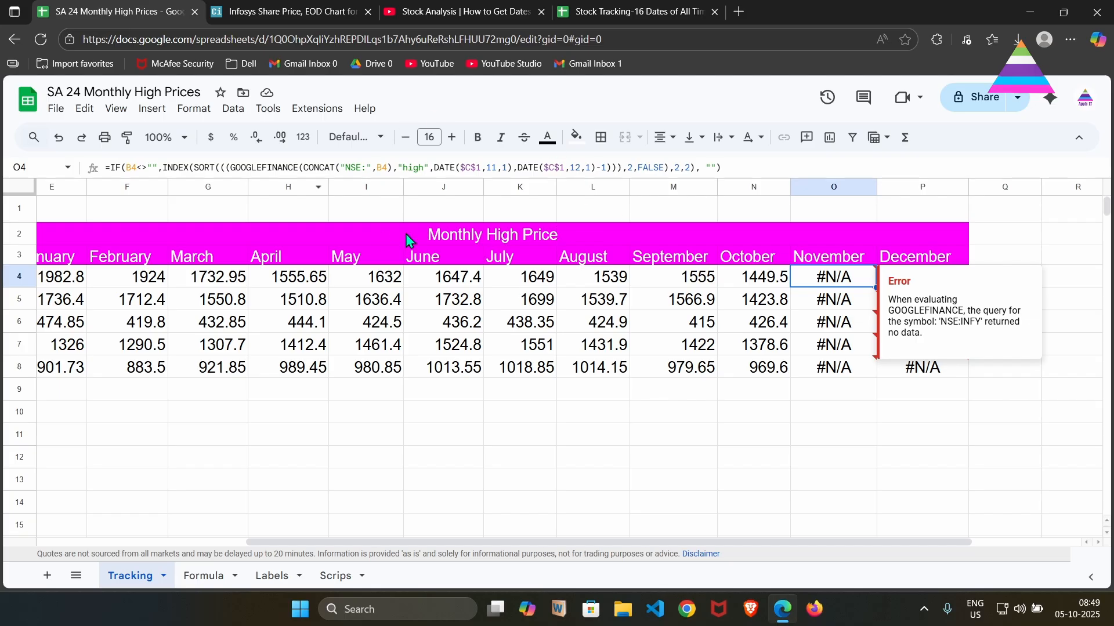
mouse_move(881, 357)
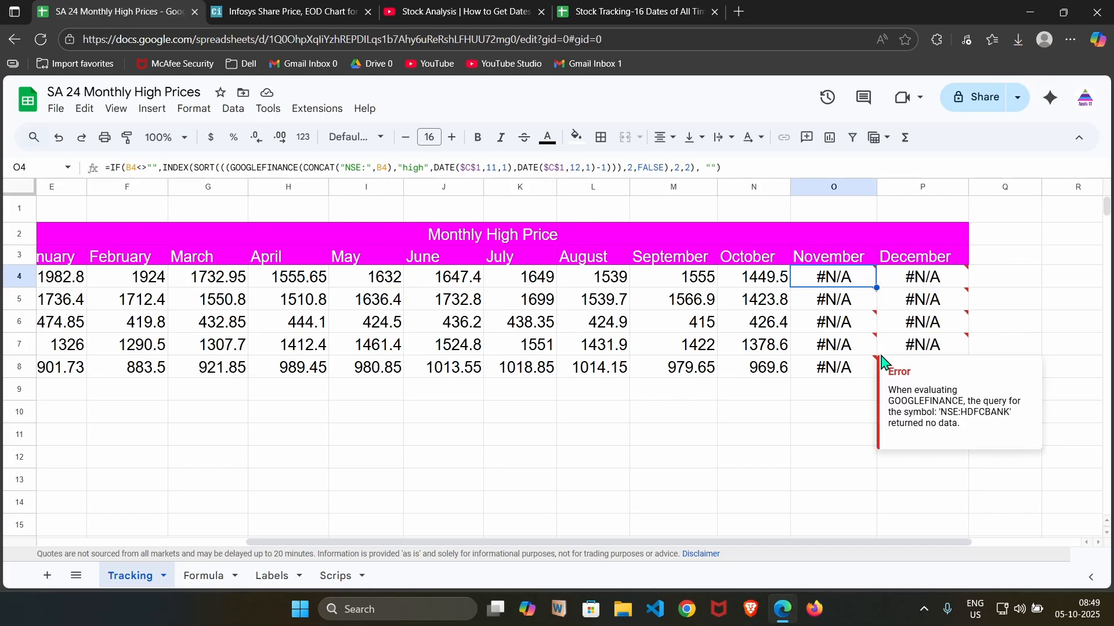
left_click(919, 284)
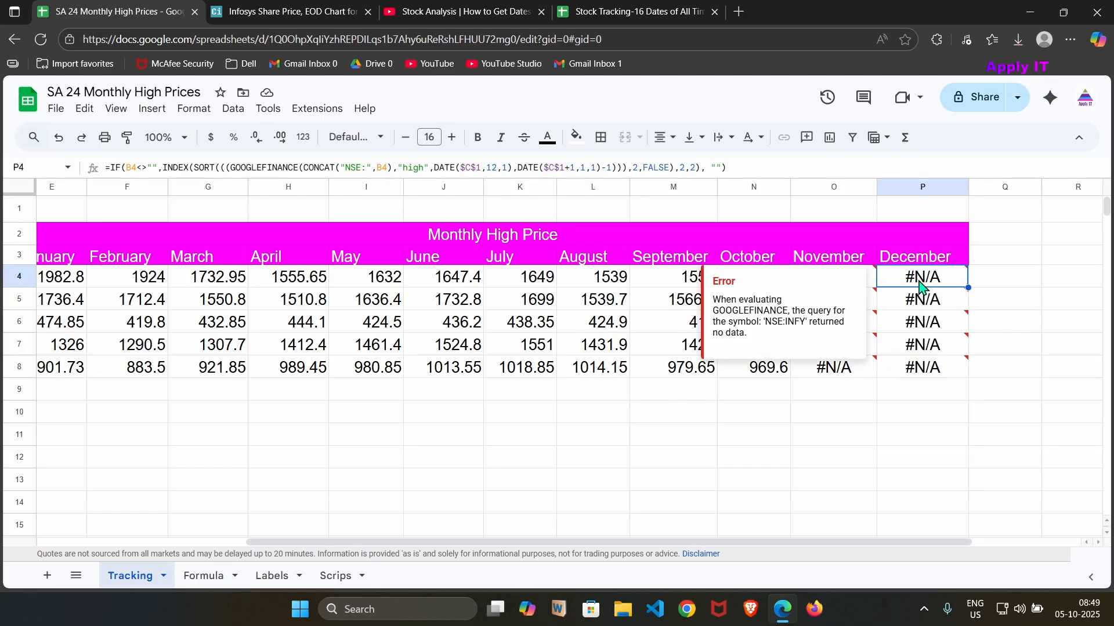
Examine the year and month arguments of the start and end dates in INFY's December high-price formula, leaving it unchanged
left_click(775, 166)
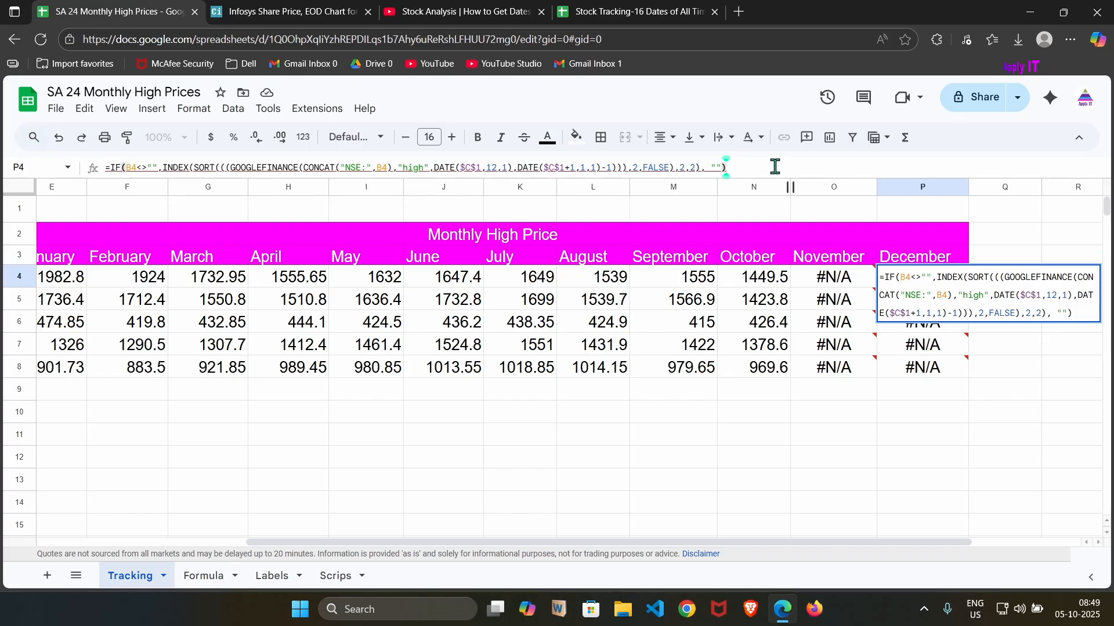
left_click(492, 169)
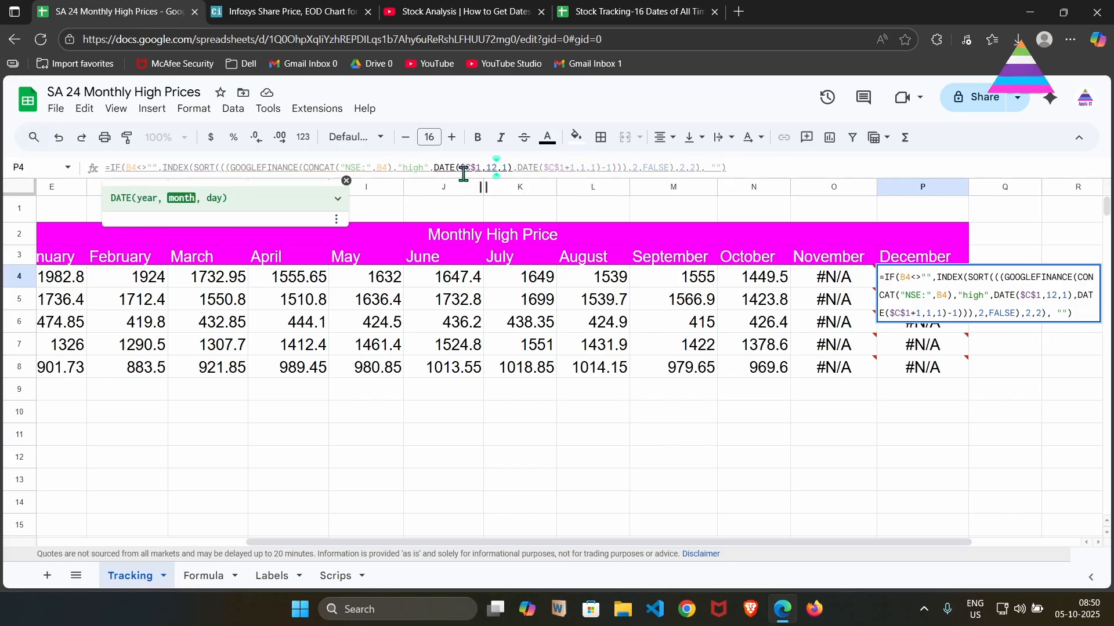
left_click(464, 170)
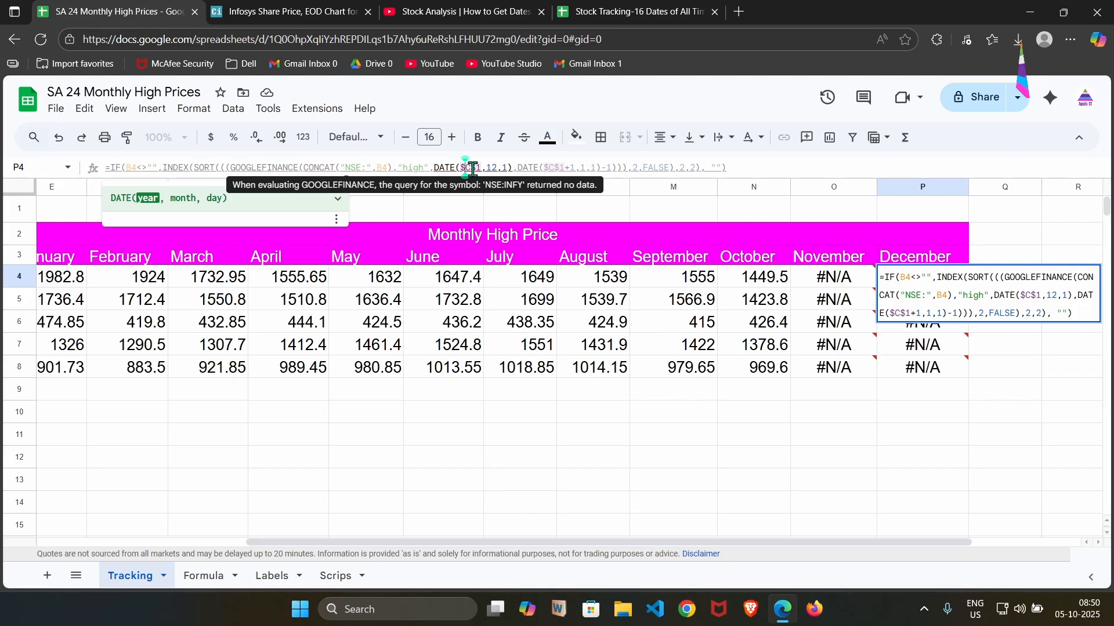
left_click(549, 170)
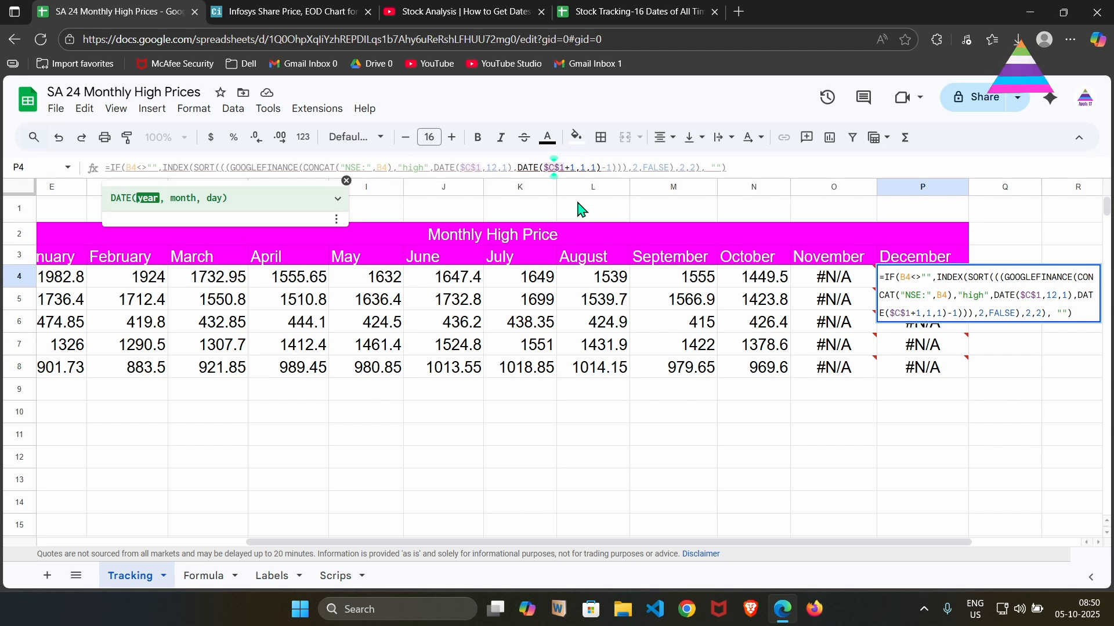
left_click(584, 169)
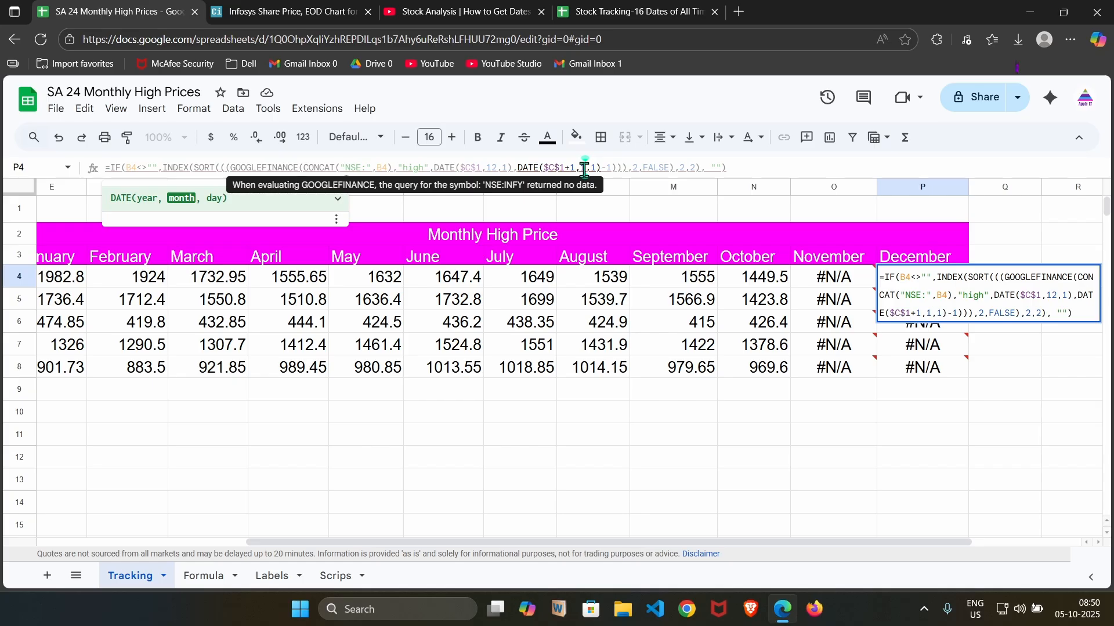
key("Escape")
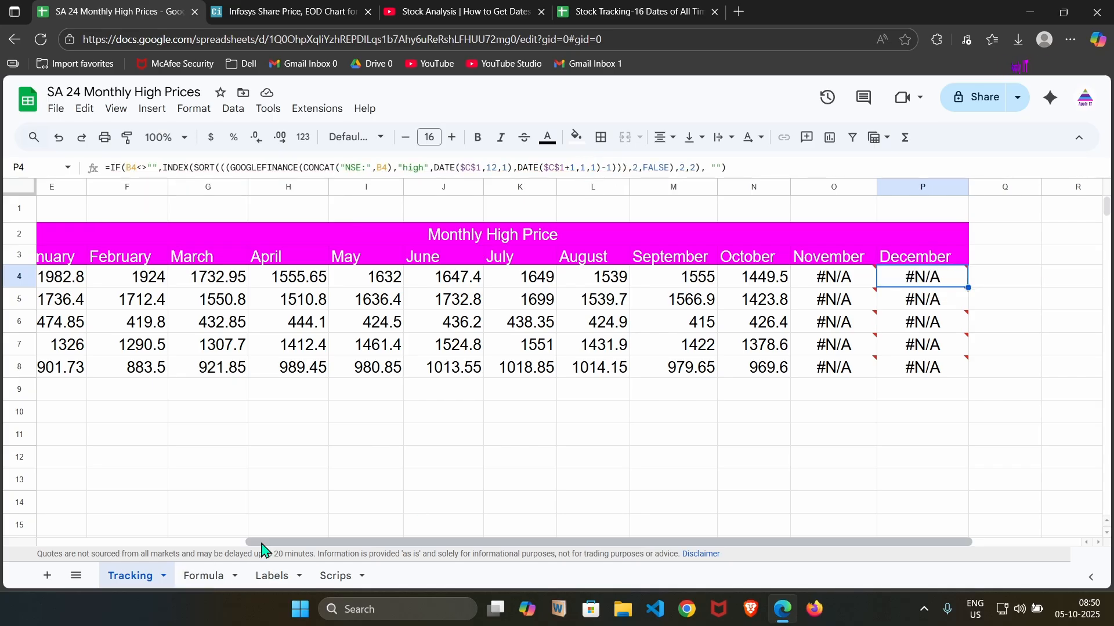
Clear the January to December high-price formulas for TECHM, PFC, RELIANCE and HDFCBANK in E5:P8
left_click_drag(264, 544, 80, 555)
left_click(313, 301)
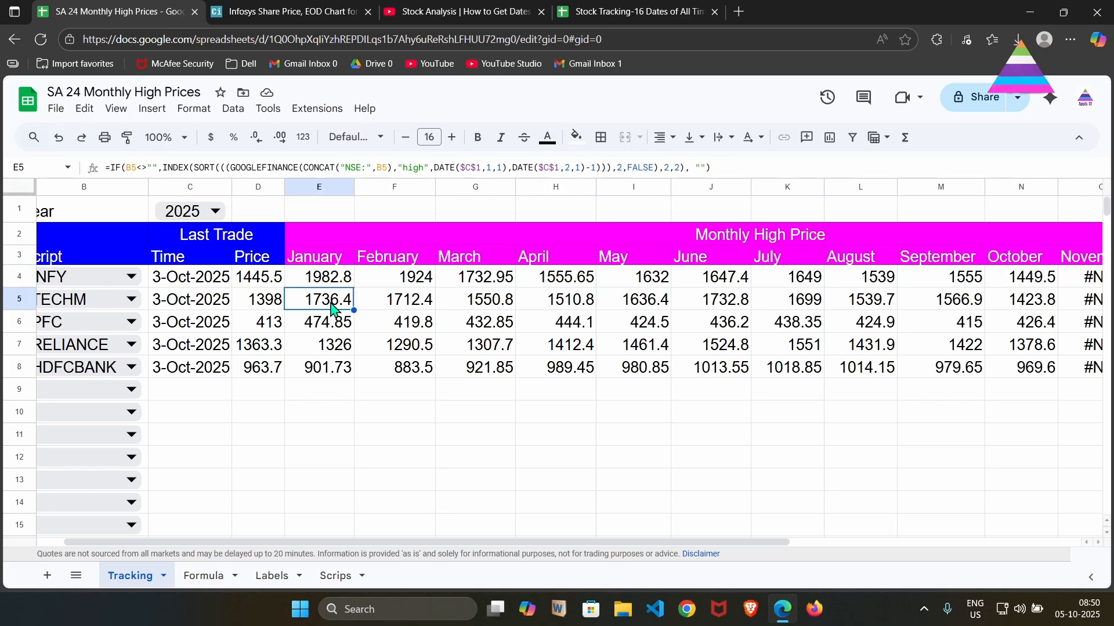
key("shift+Down")
key("shift+Down")
key("shift+Down")
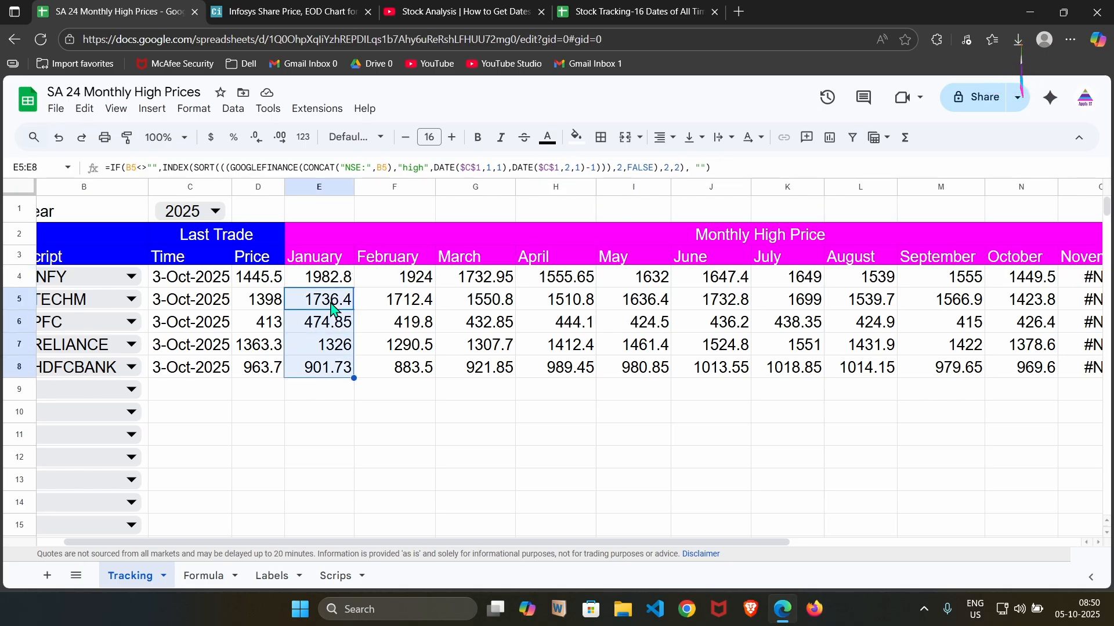
key("ctrl+shift+Right")
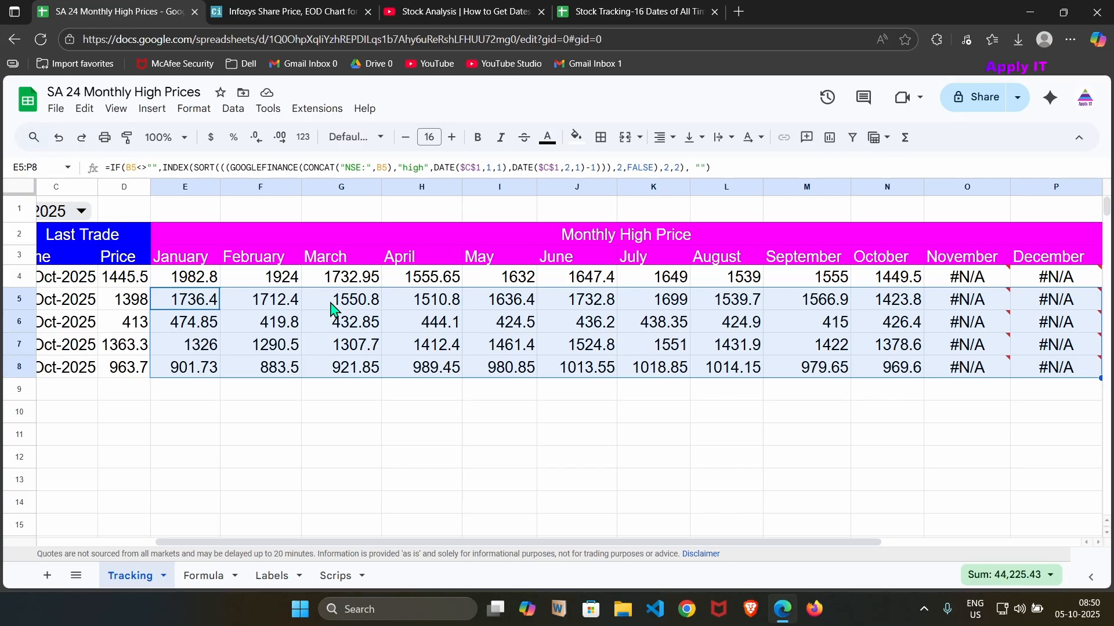
key("Delete")
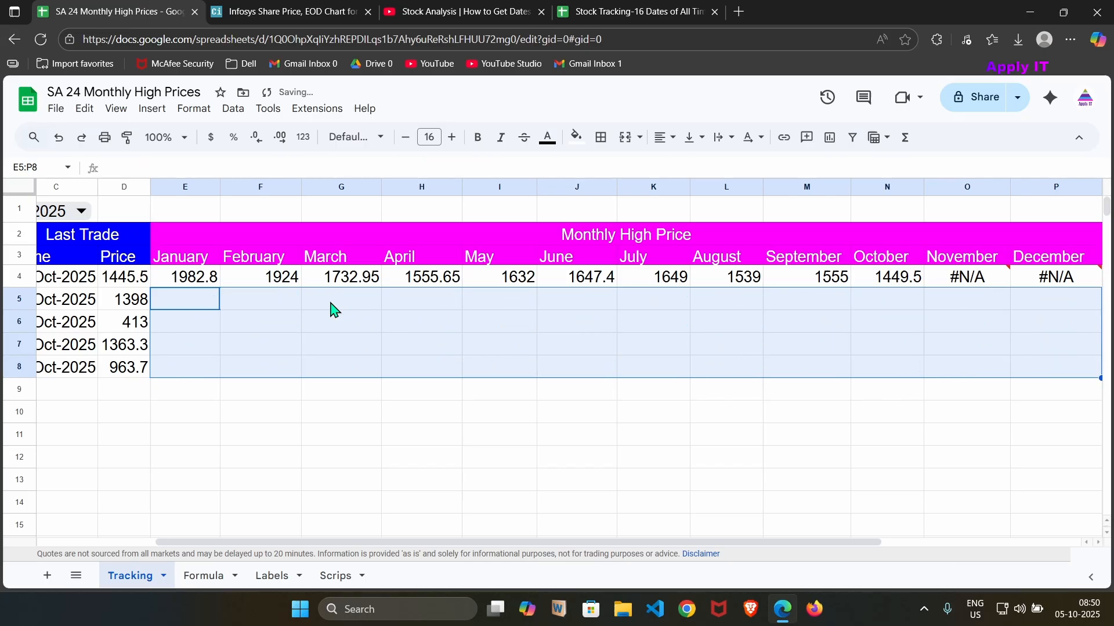
Copy INFY's January to December high-price formulas from E4:P4 into rows 5 to 8 for the other four stocks
left_click(93, 542)
left_click(344, 280)
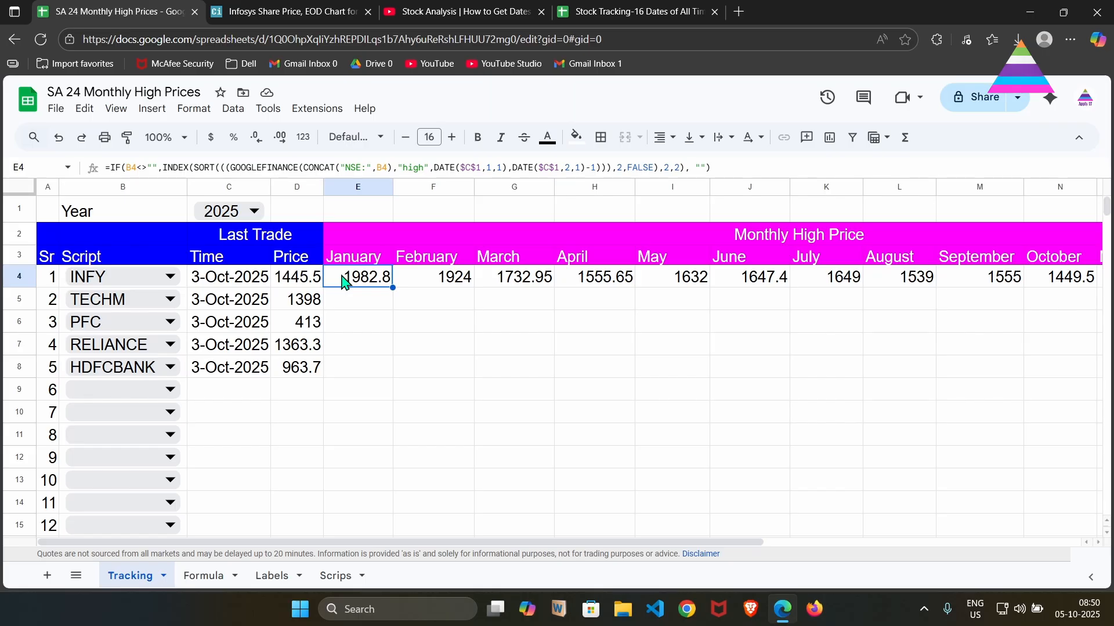
key("ctrl+shift+Right")
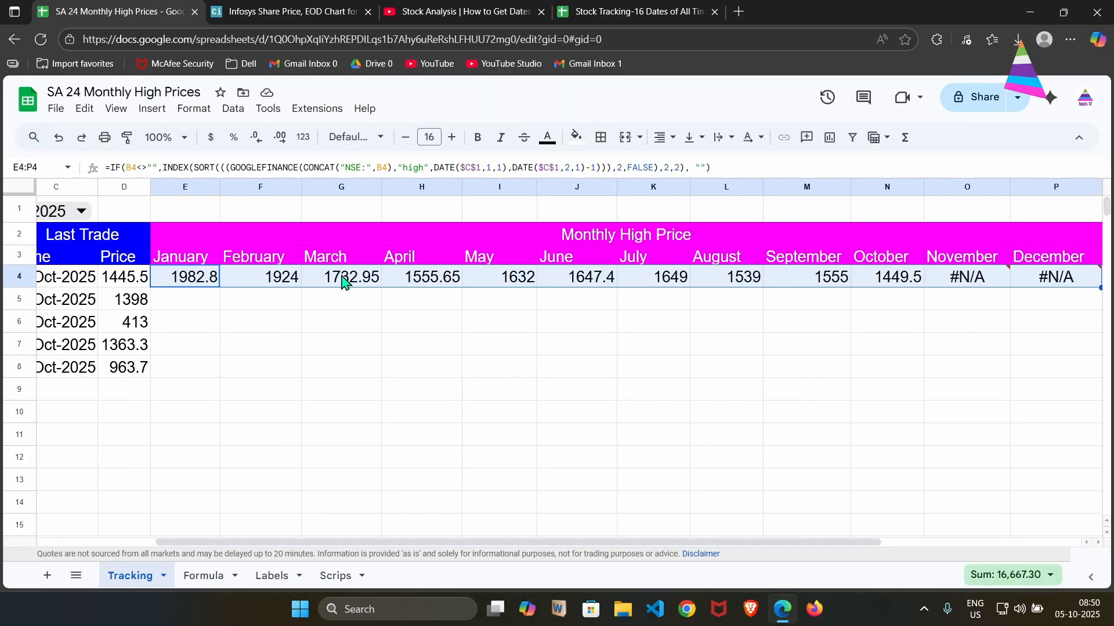
key("ctrl+c")
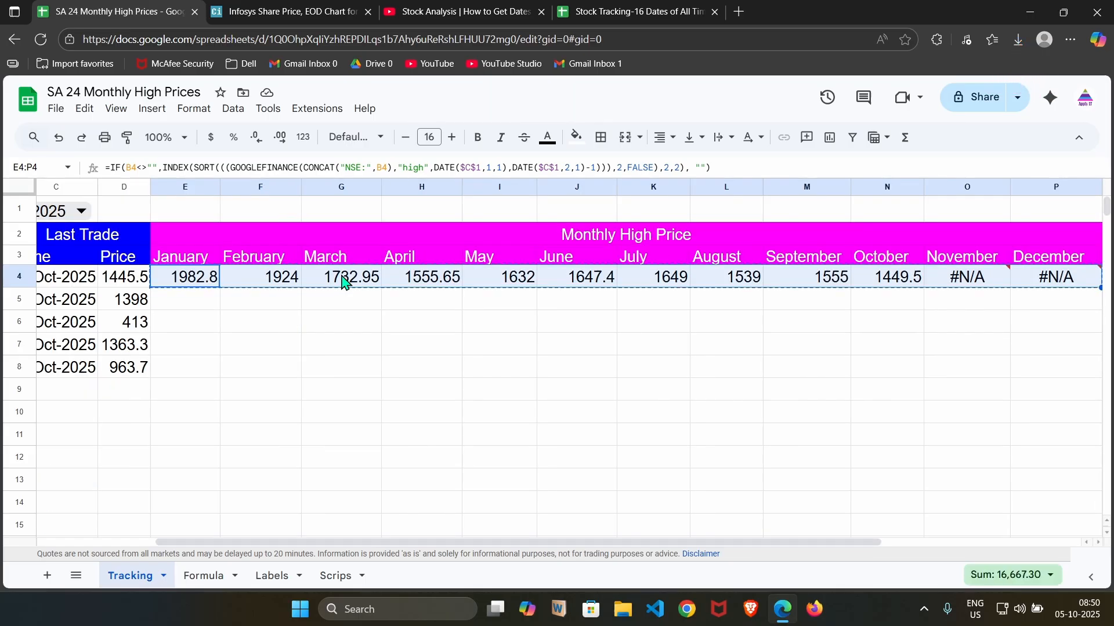
left_click(165, 299)
key("shift+Down")
key("shift+Down")
key("shift+Down")
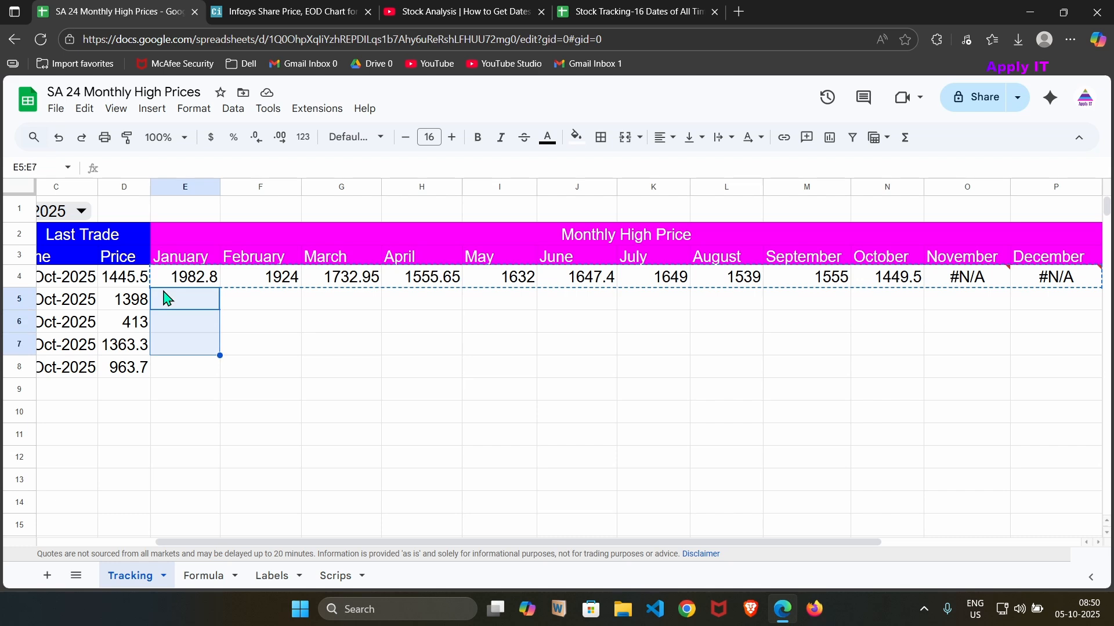
key("ctrl+v")
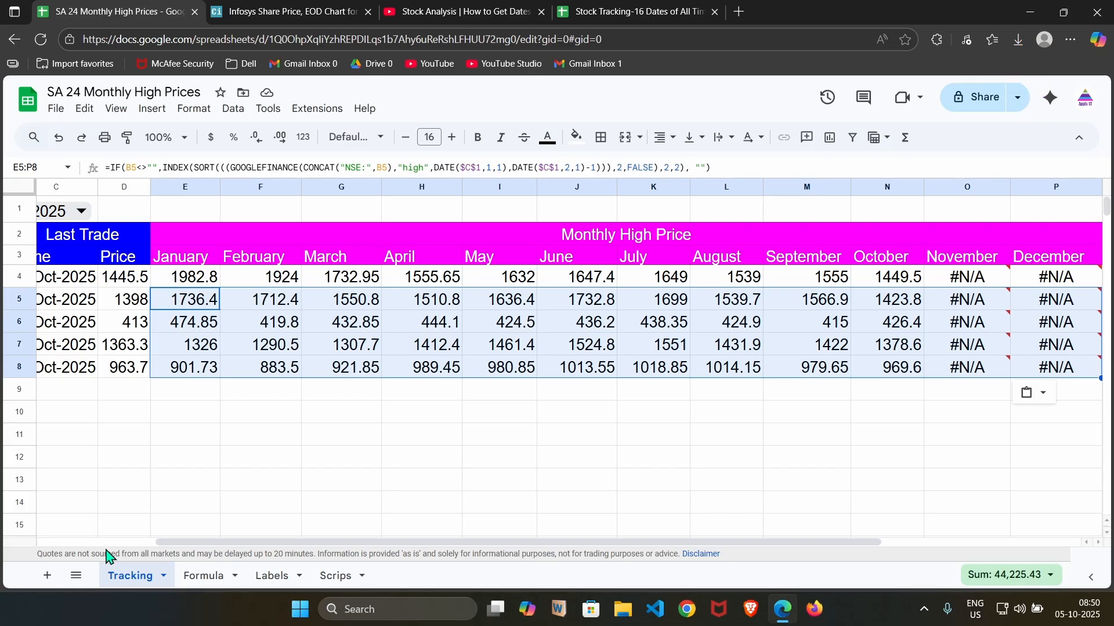
Set the tracker's year in C1 to 2006
scroll(112, 545, "left", 5)
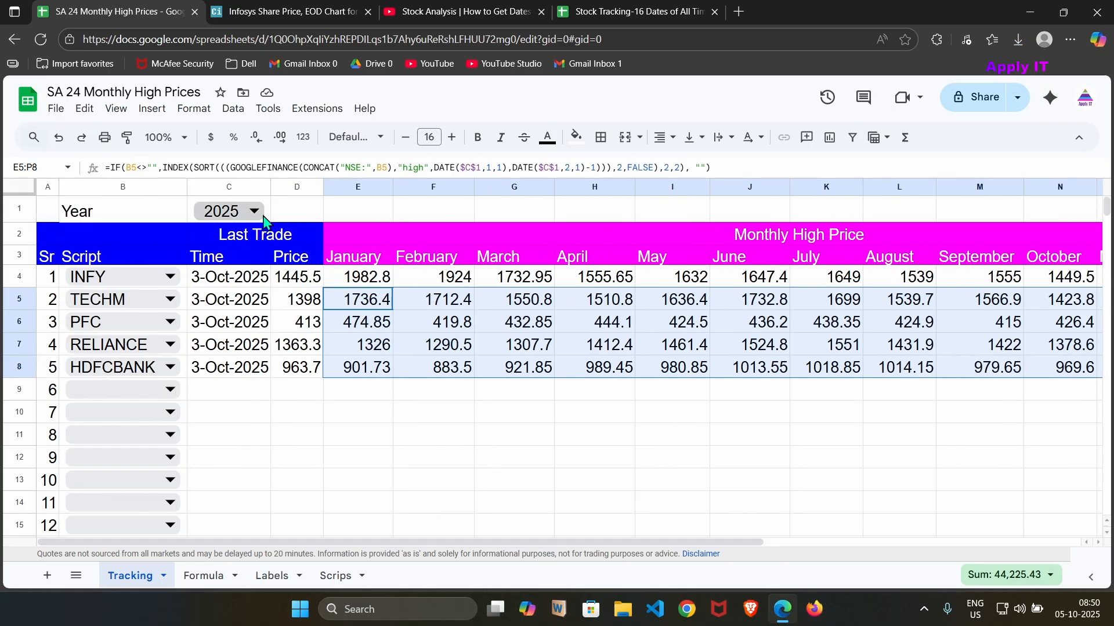
left_click(255, 206)
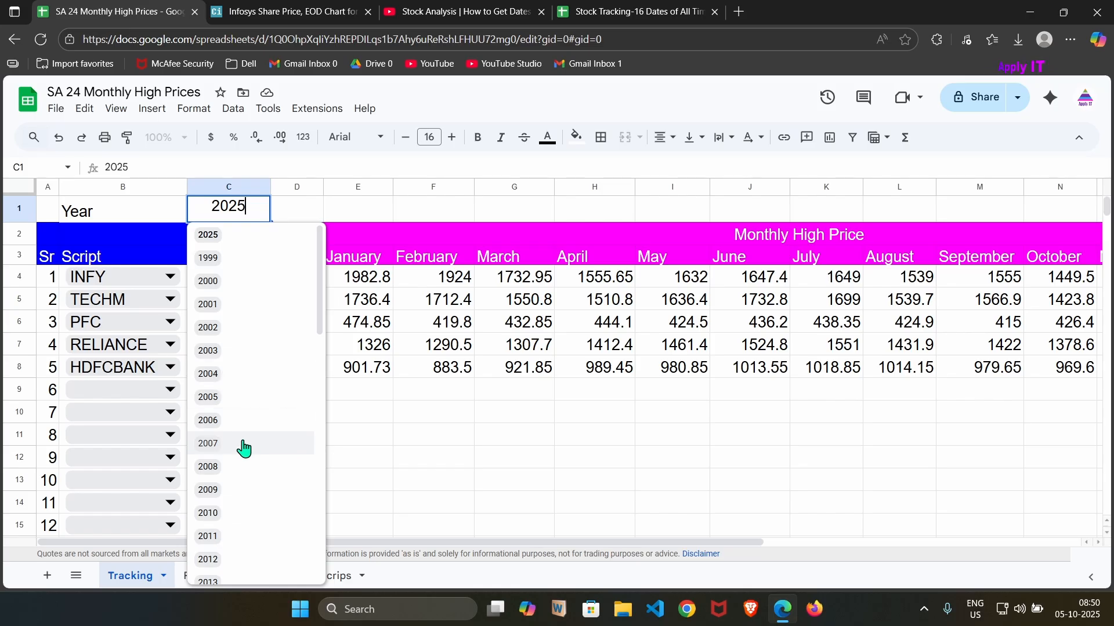
scroll(244, 447, "up", 2)
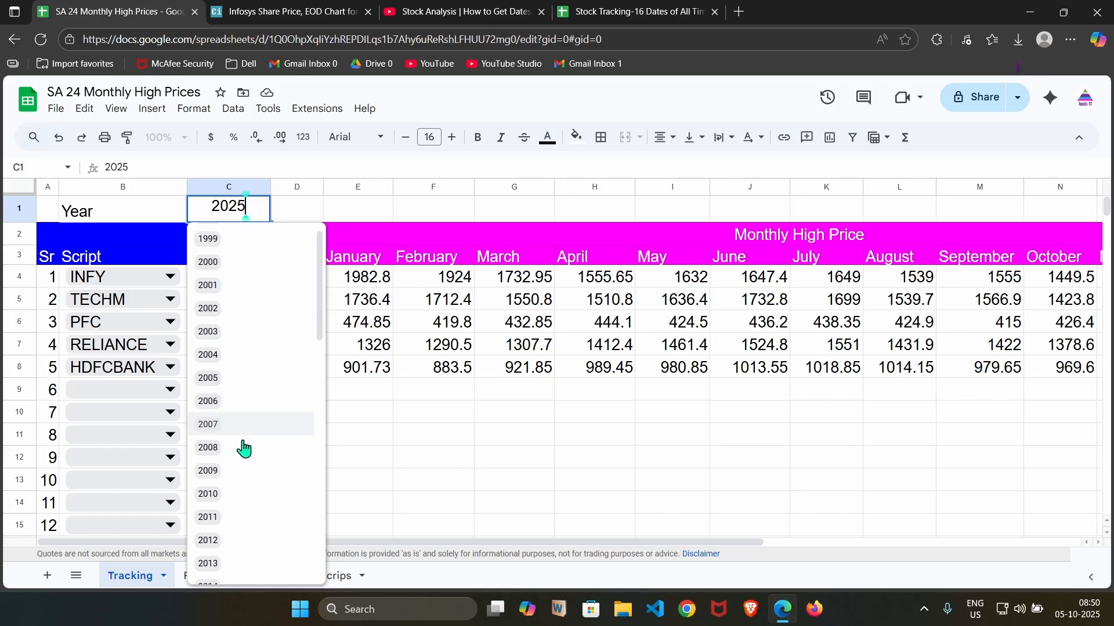
left_click(225, 406)
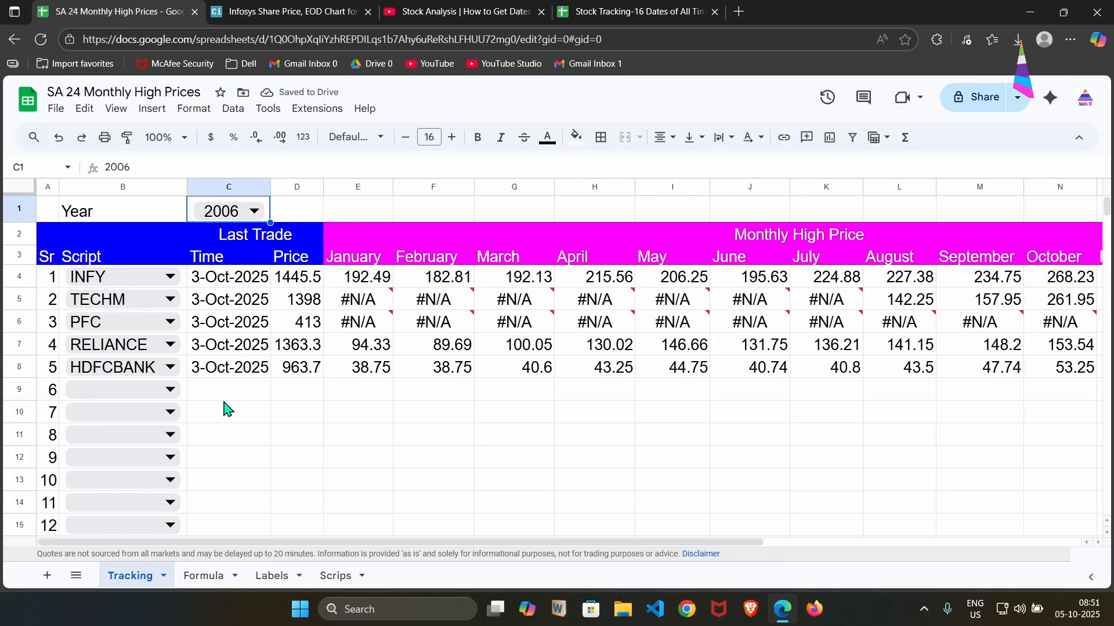
Set the tracker's year in C1 back to 2025
double_click(260, 212)
scroll(269, 355, "down", 3)
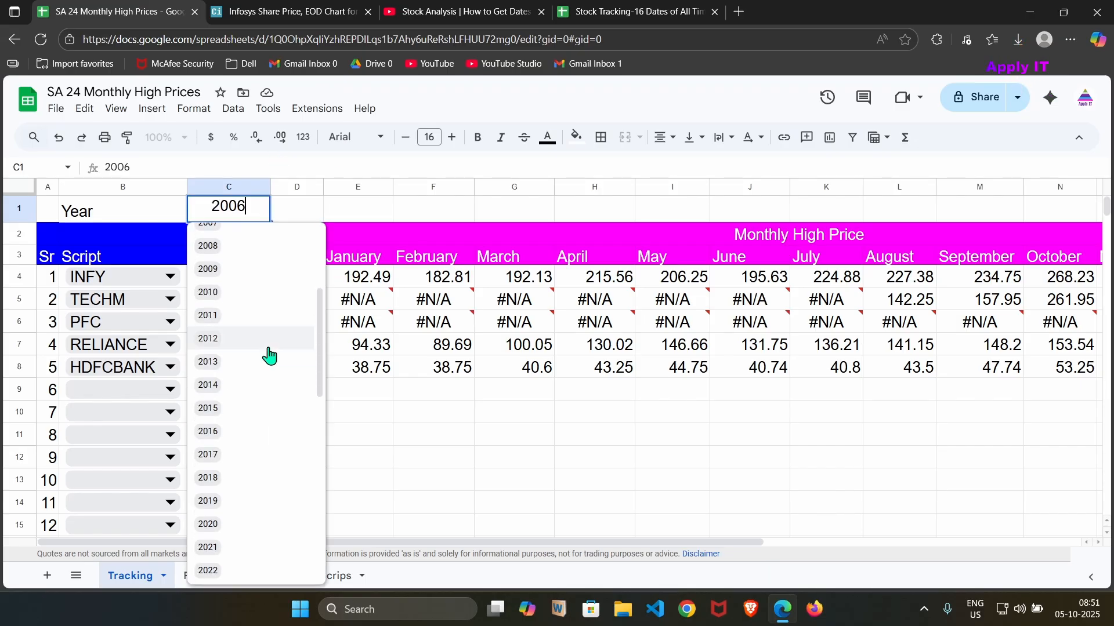
scroll(256, 398, "down", 3)
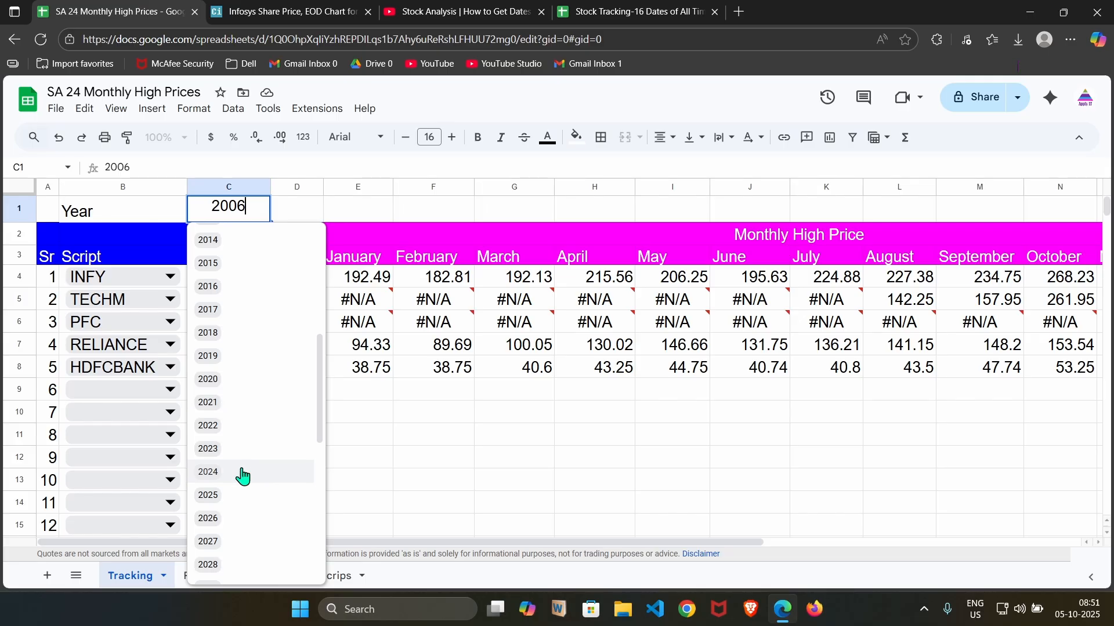
left_click(231, 497)
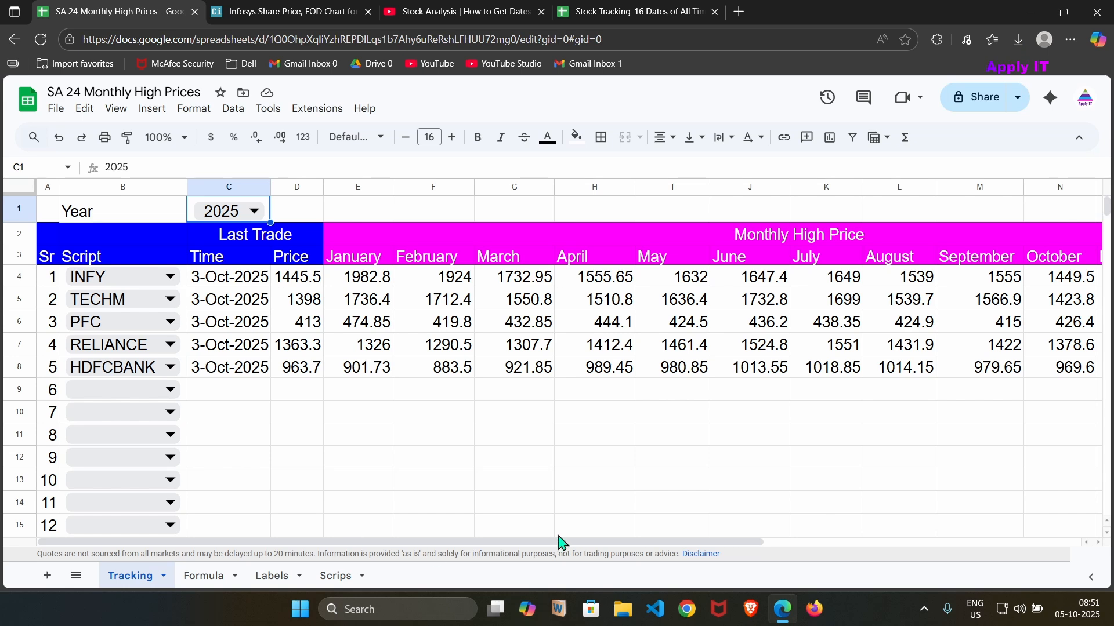
Compare INFY's September 2025 high in the tracker with the September candles on the Chartink Infosys chart
left_click_drag(560, 544, 680, 554)
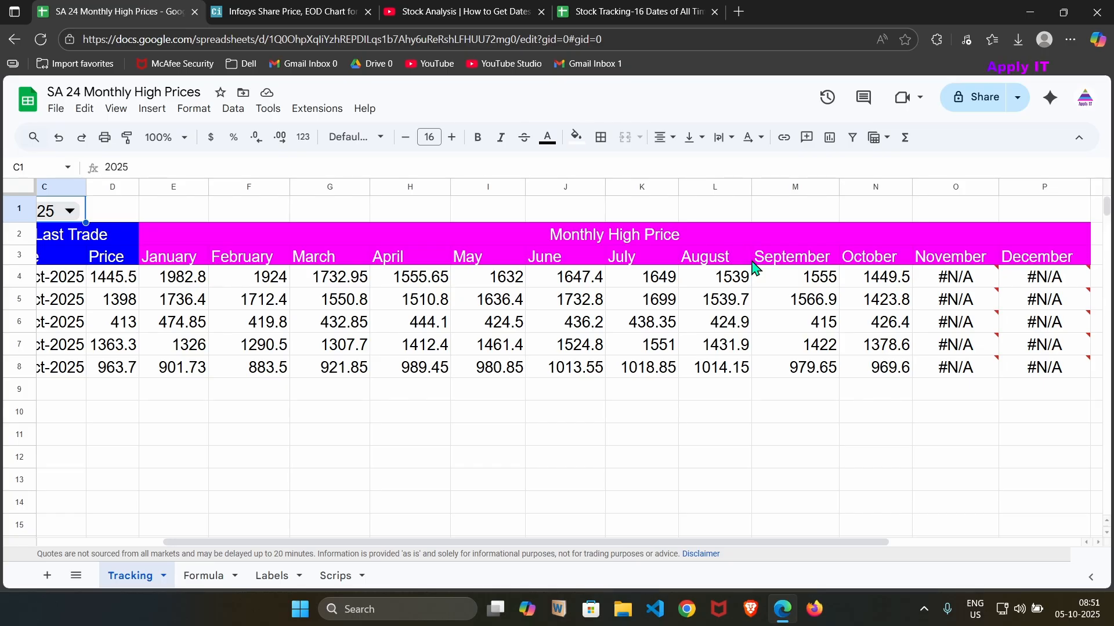
left_click(289, 22)
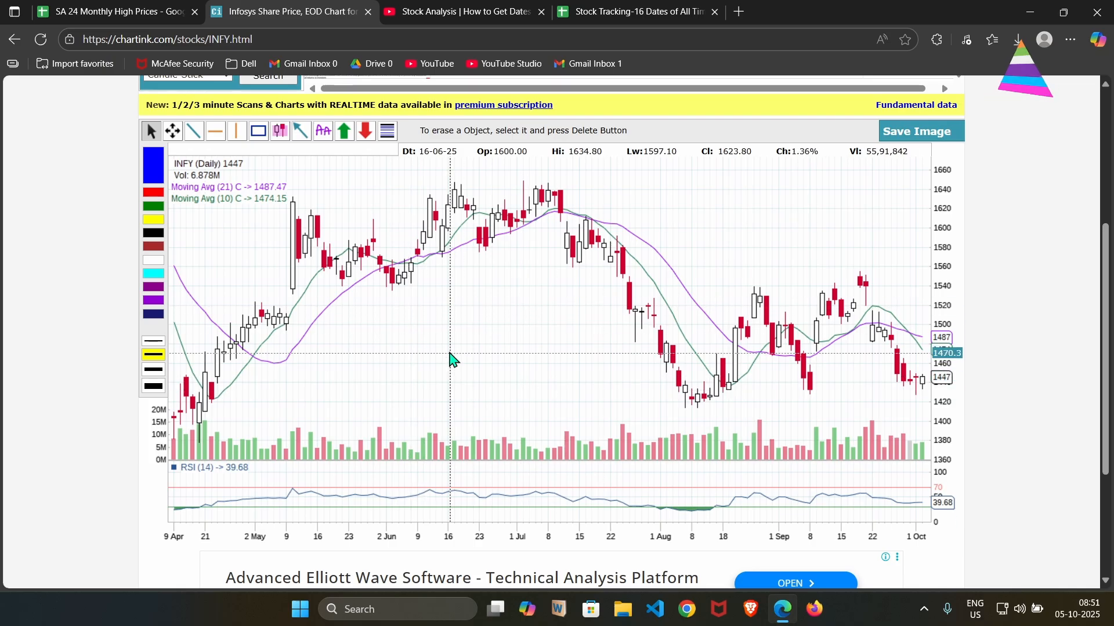
left_click(145, 9)
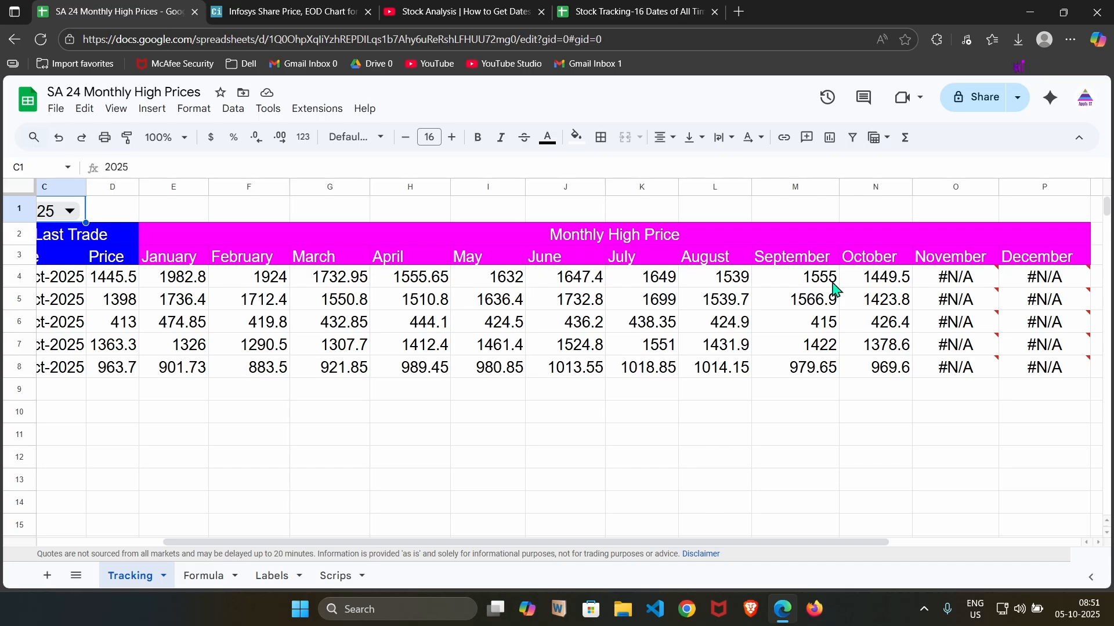
left_click(266, 7)
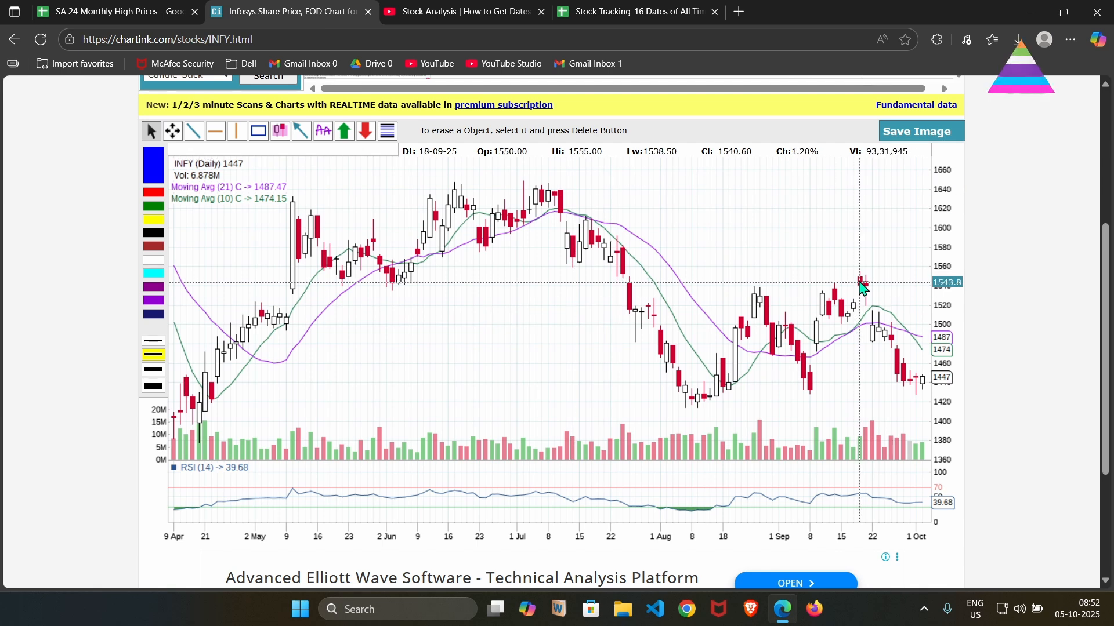
Check INFY's October high in the tracker against the 01-10-25 candle on the Chartink chart, then return to the tracker
key("ctrl+shift+Tab")
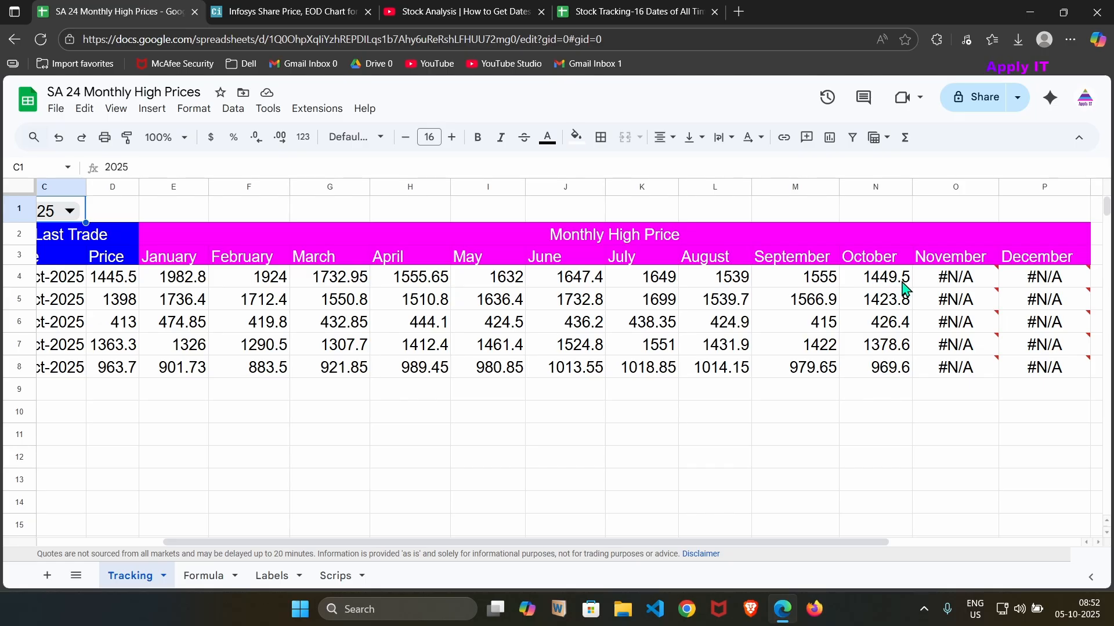
key("ctrl+Tab")
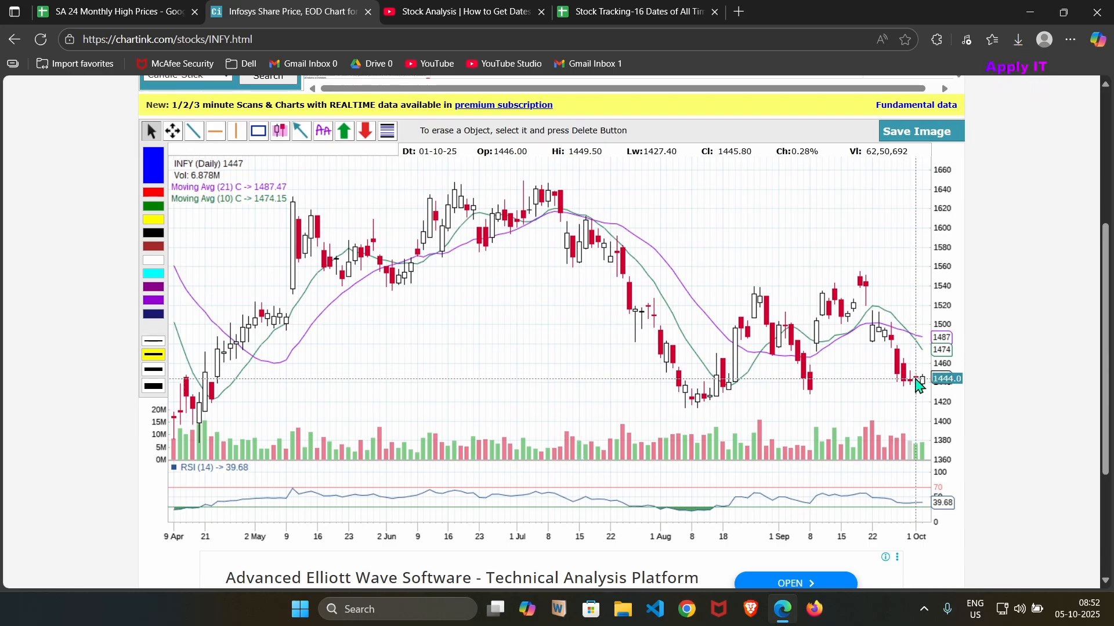
left_click(115, 10)
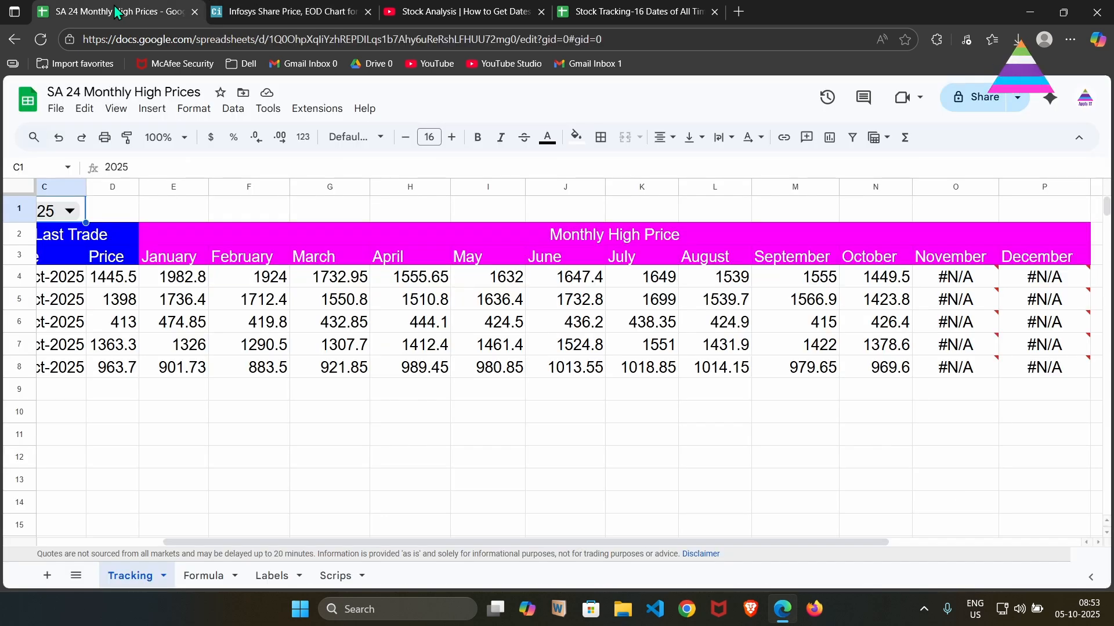
left_click_drag(194, 543, 74, 551)
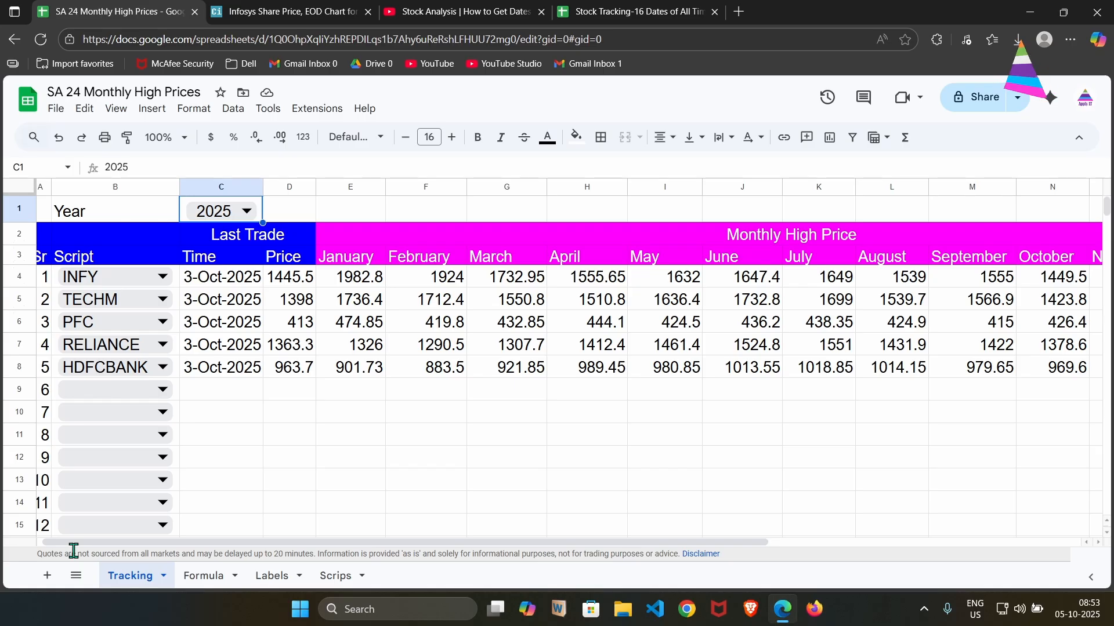